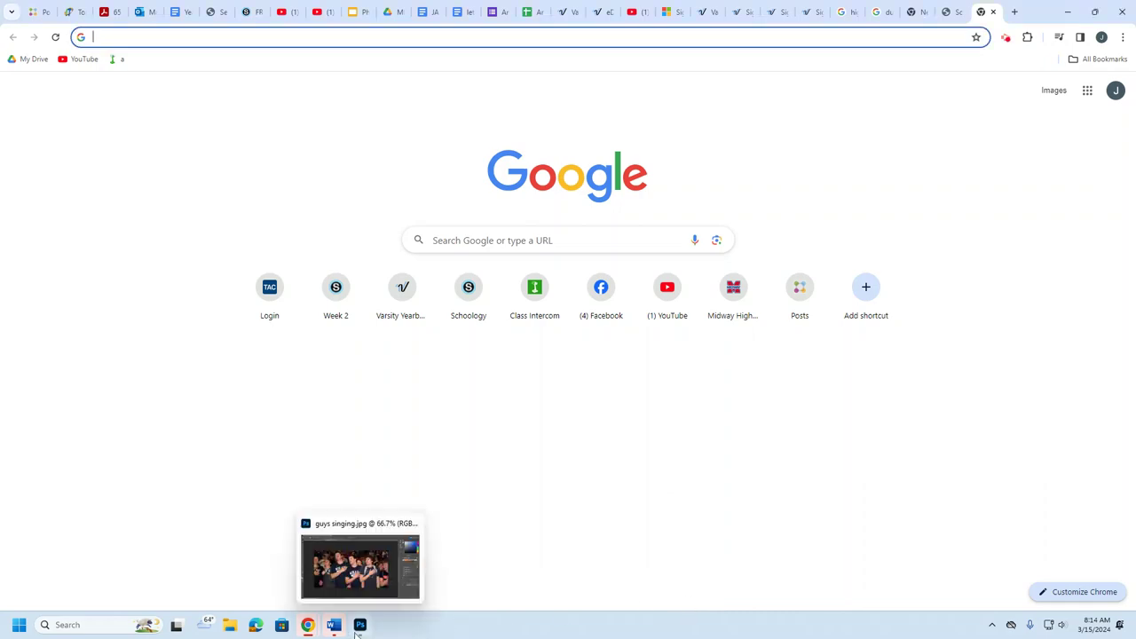
Bring the Photoshop window showing guys singing.jpg to the front
left_click(360, 568)
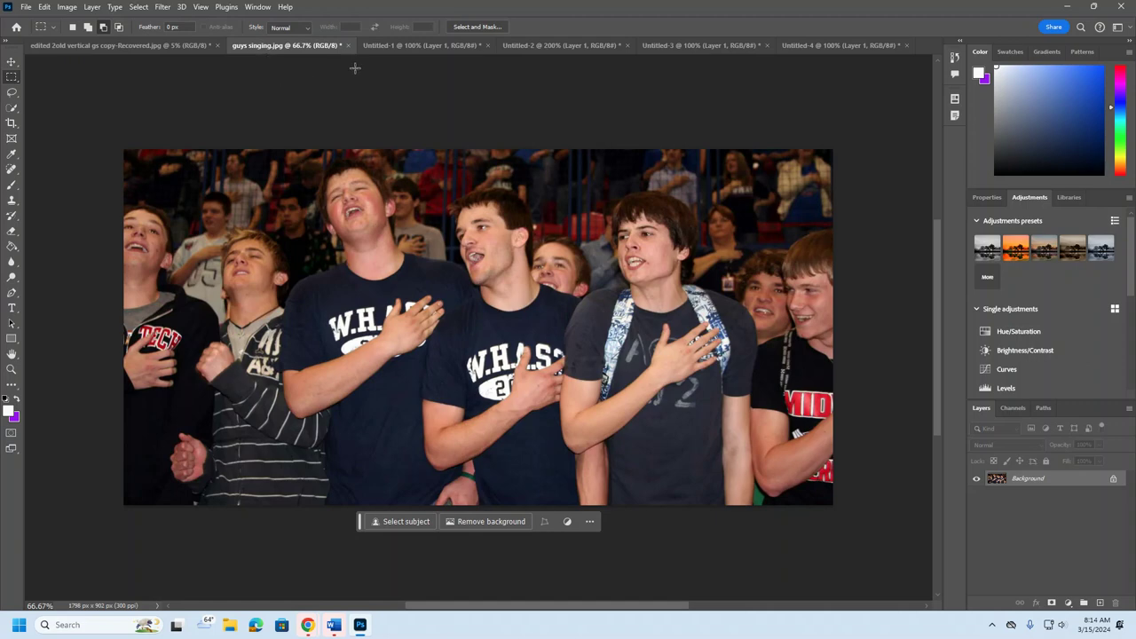
left_click(425, 47)
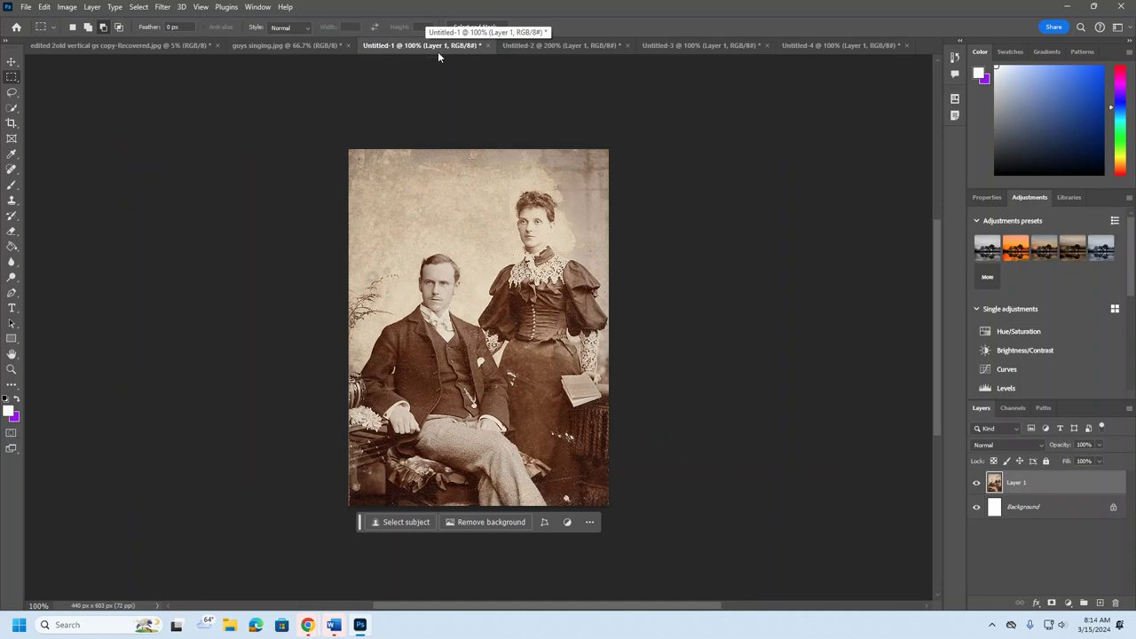
left_click(525, 51)
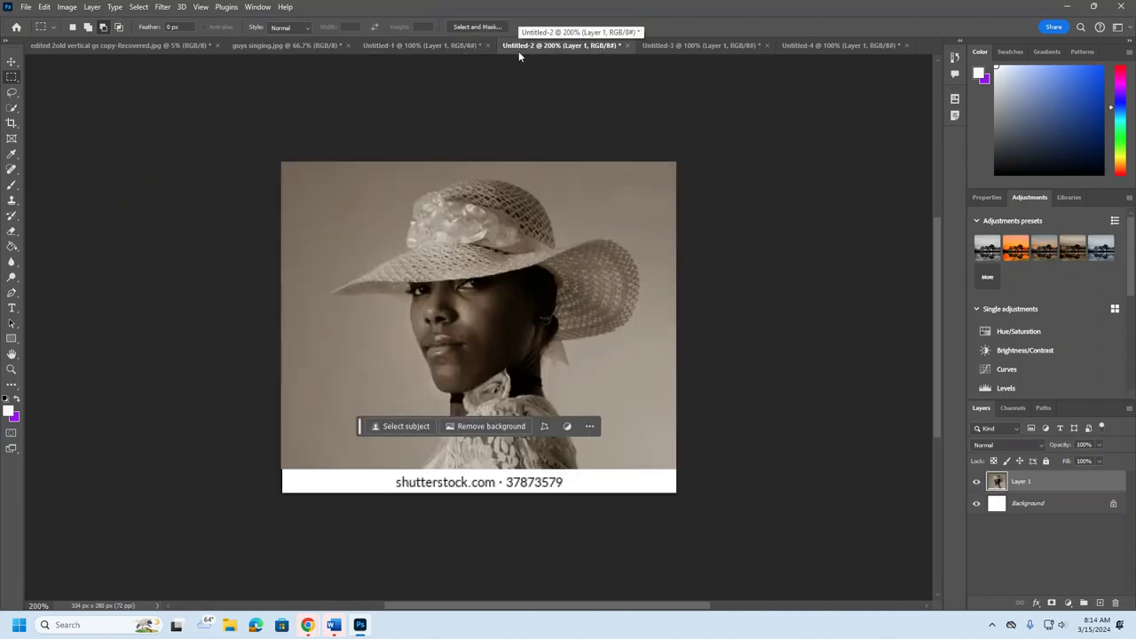
left_click(687, 49)
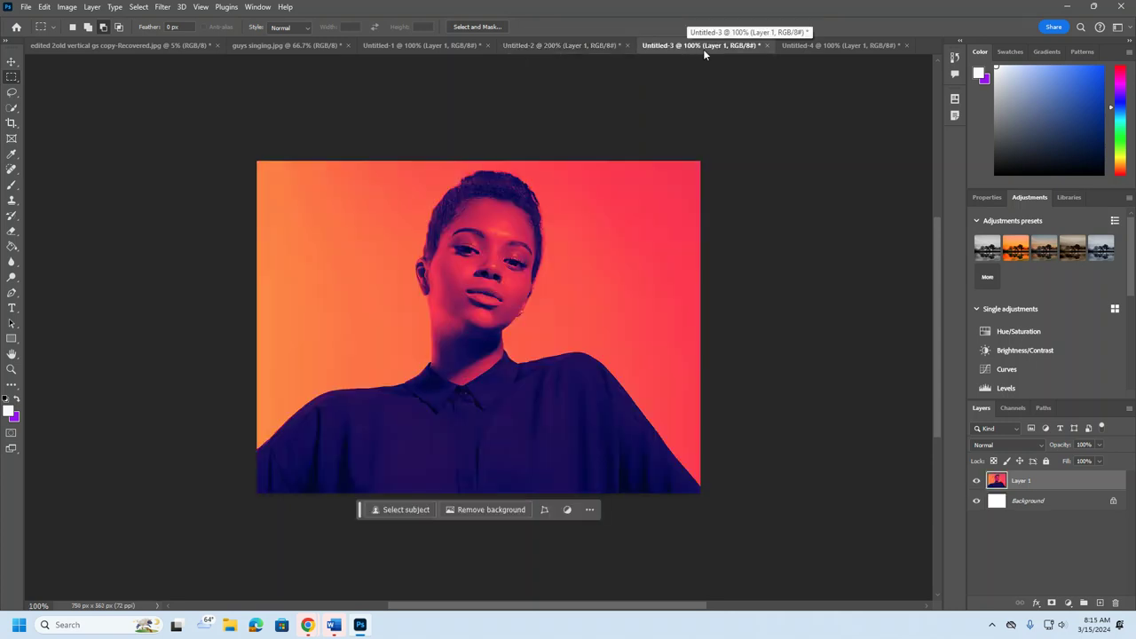
left_click(827, 48)
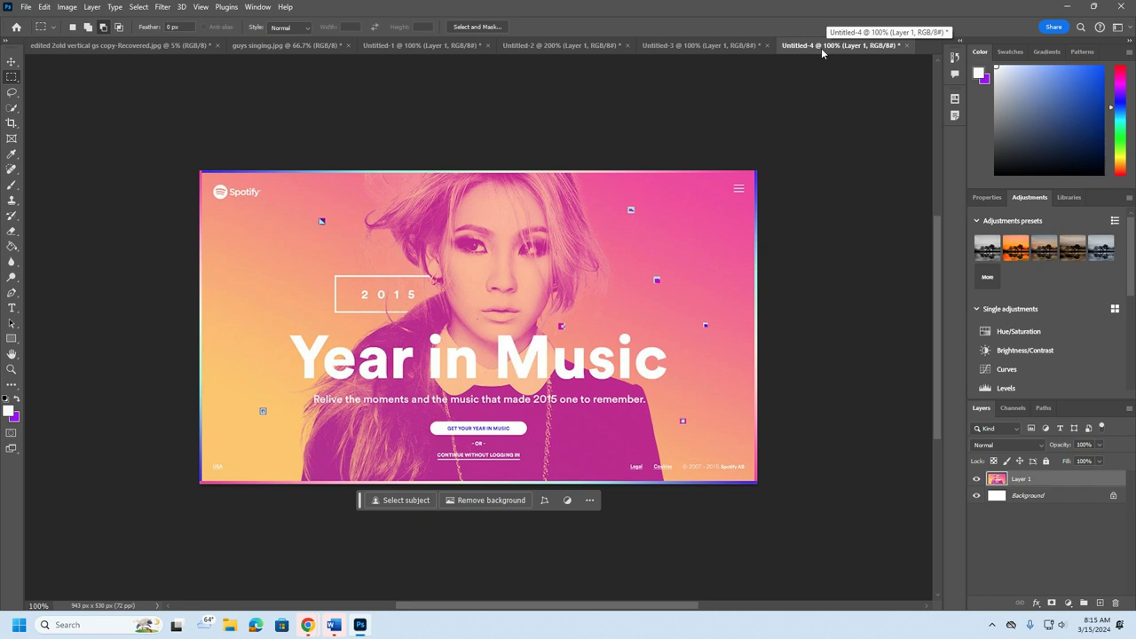
left_click(707, 46)
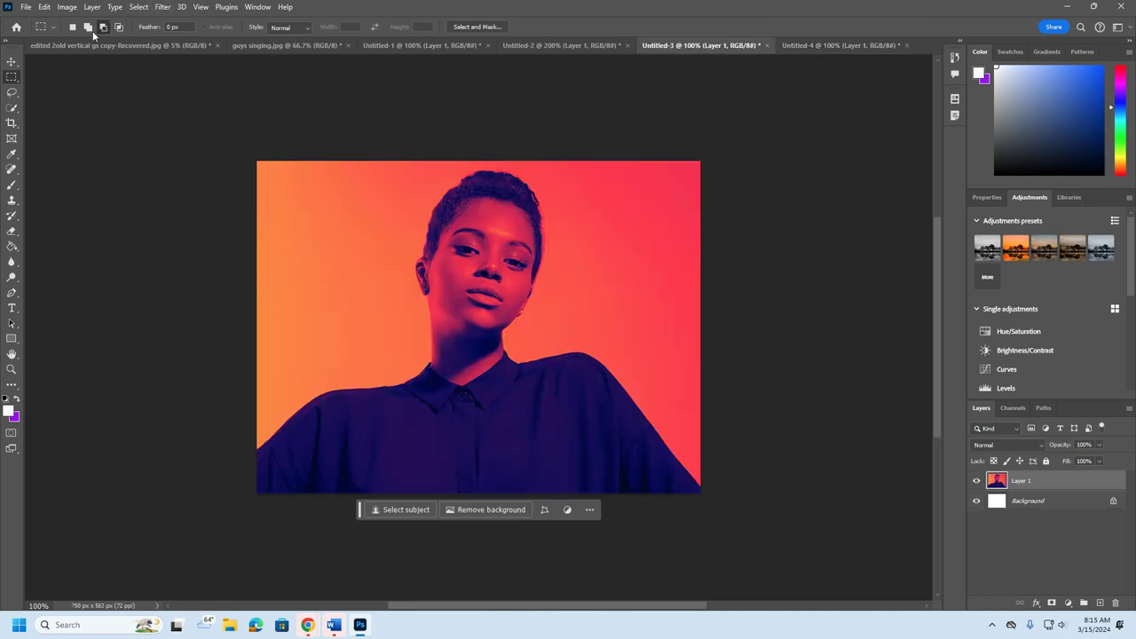
left_click(282, 47)
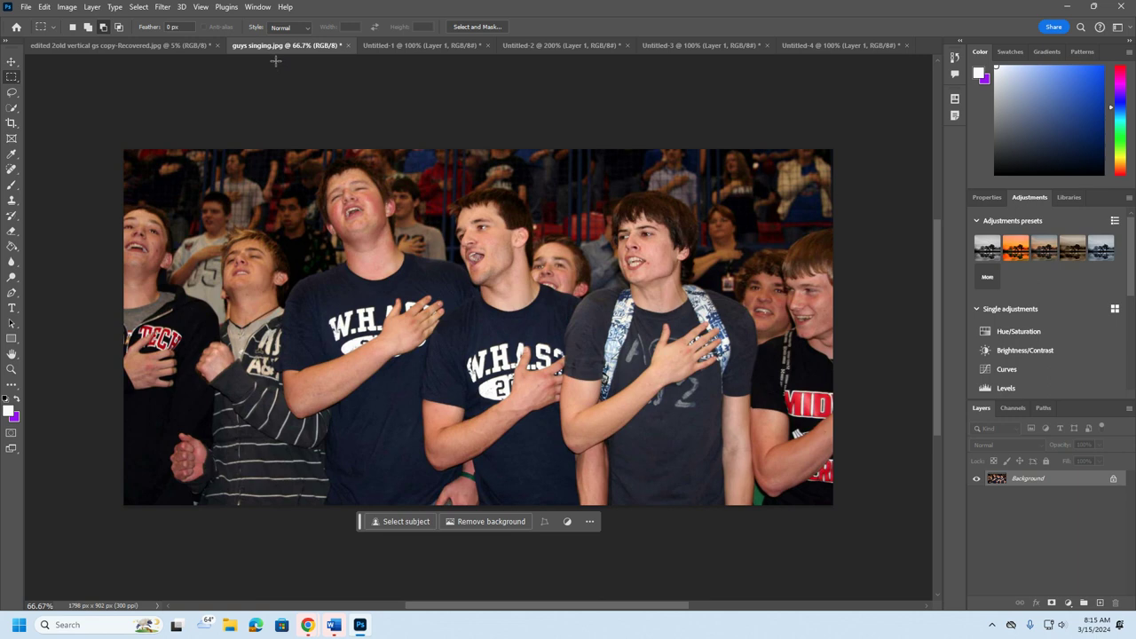
Desaturate the guys singing photo to black and white
left_click(68, 7)
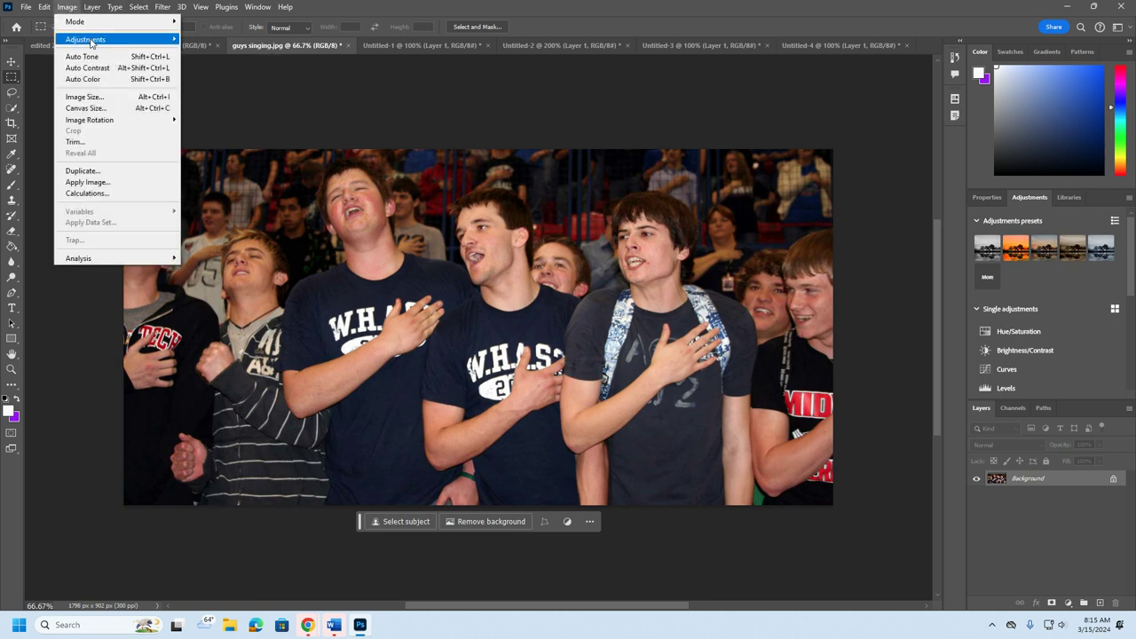
mouse_move(91, 43)
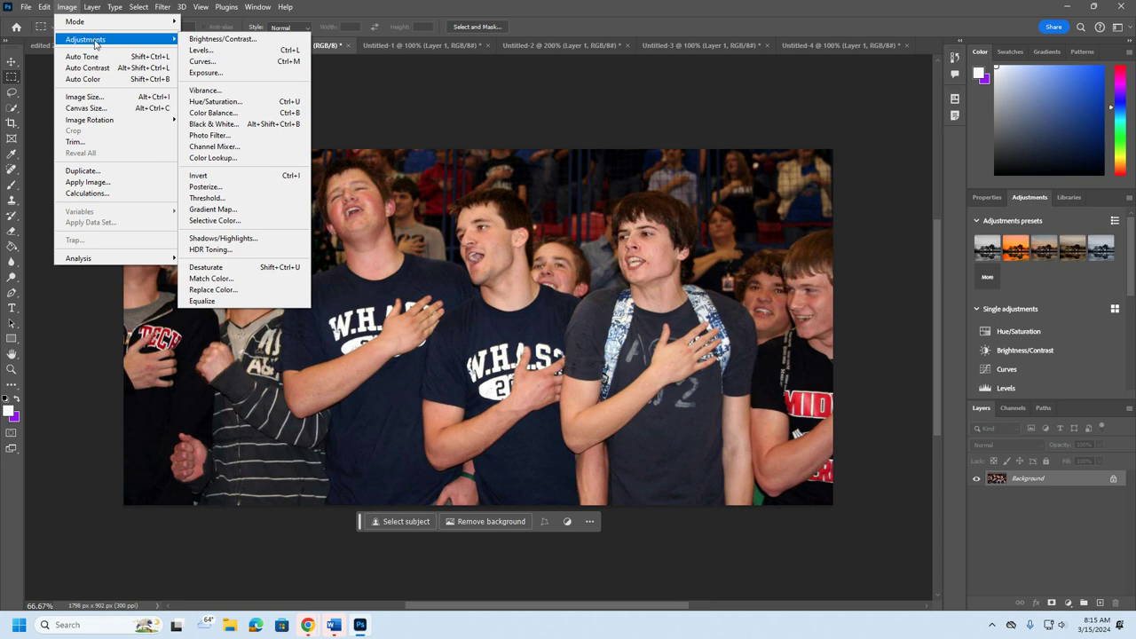
left_click(229, 270)
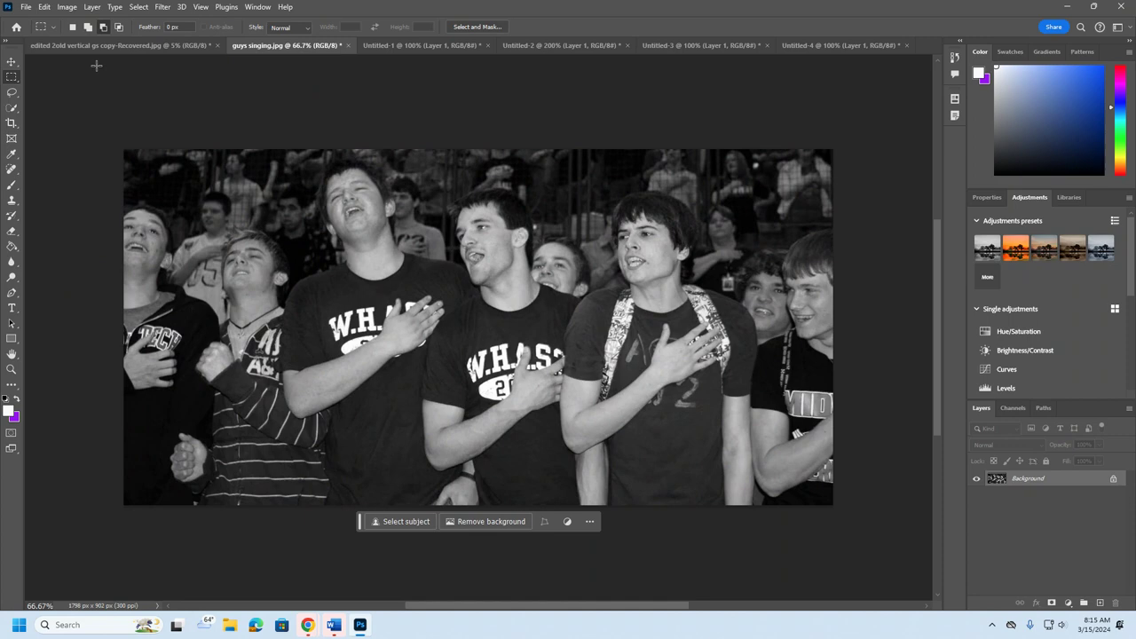
Apply a Warming Filter (85) Photo Filter at 45% density for a sepia tint
left_click(71, 8)
mouse_move(79, 40)
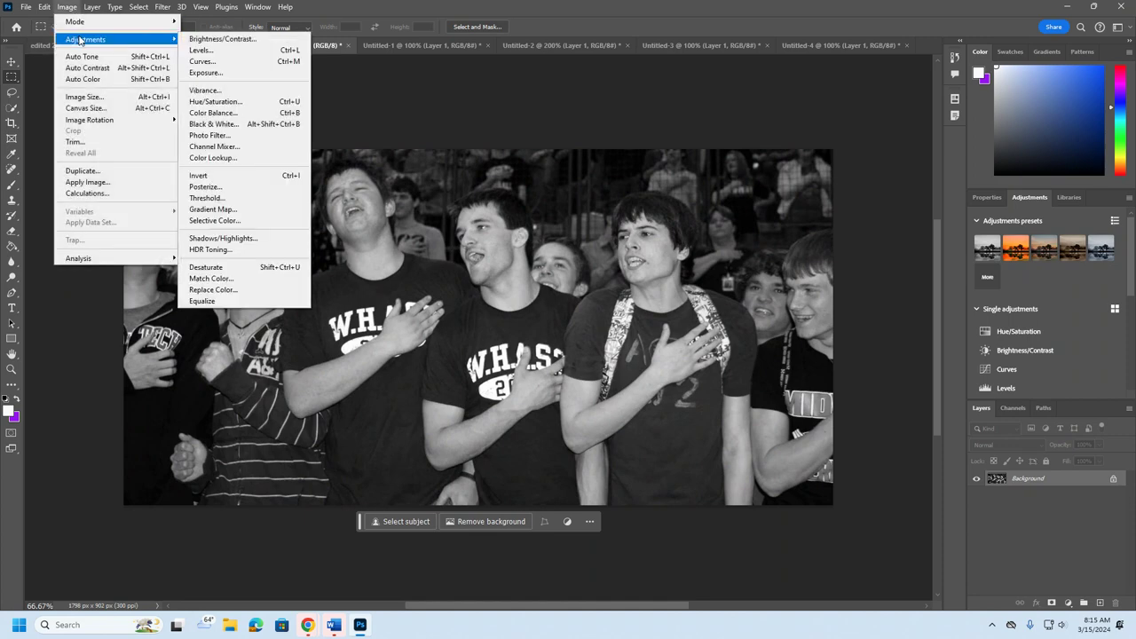
left_click(230, 139)
left_click_drag(515, 157, 664, 67)
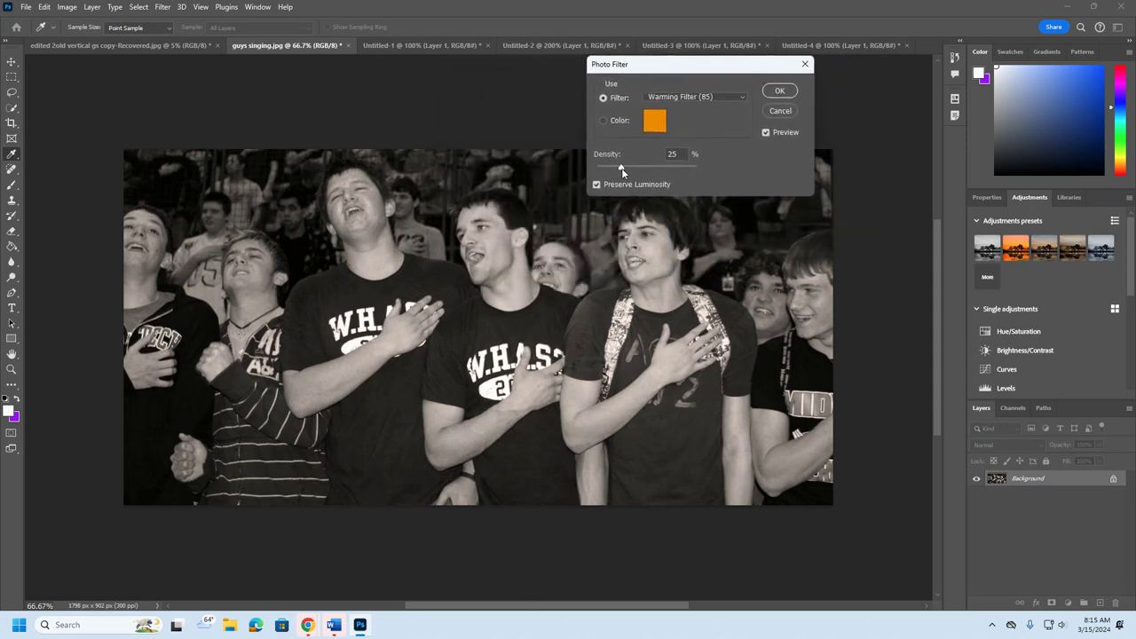
left_click_drag(622, 170, 670, 170)
left_click(781, 92)
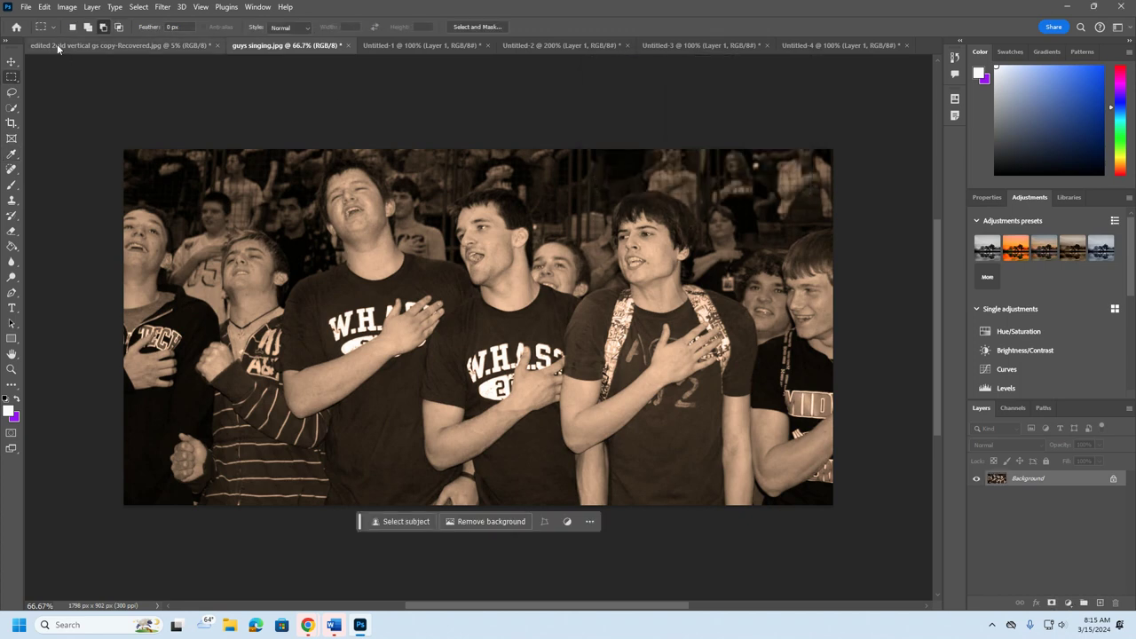
Save a JPEG copy named 'sepia tone done' to Documents, accepting the default quality
left_click(26, 7)
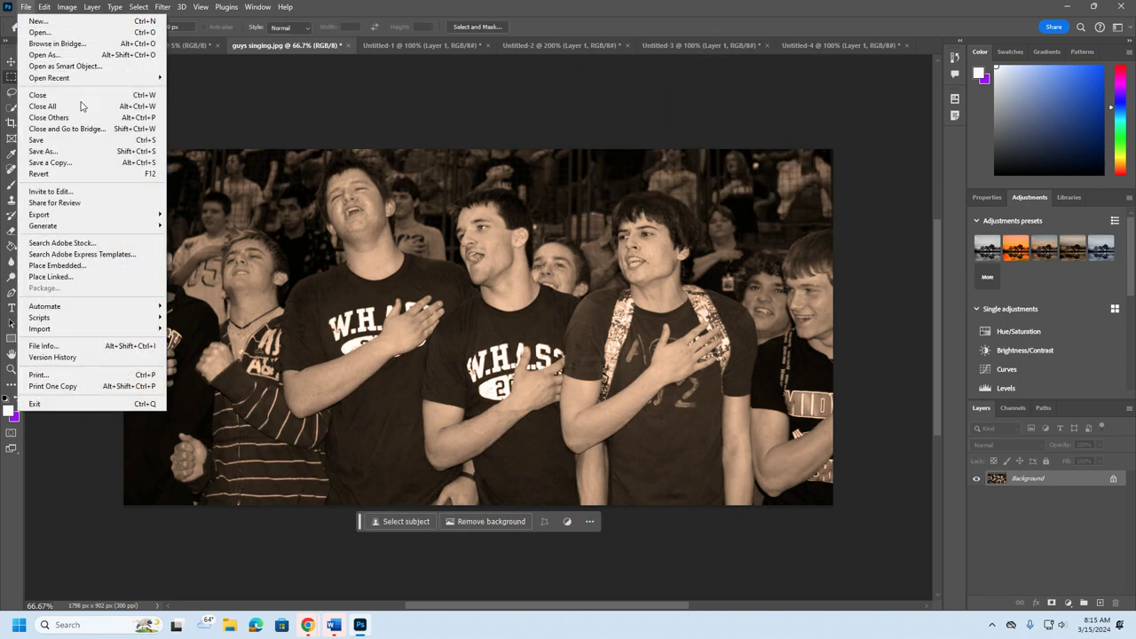
left_click(80, 163)
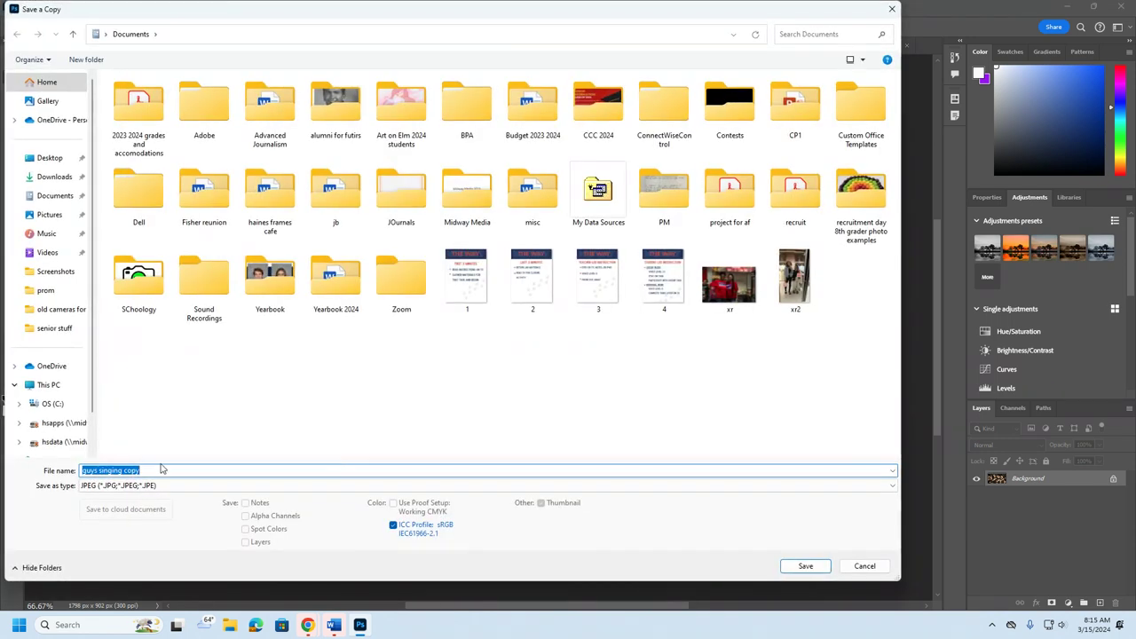
type("sepia tone done")
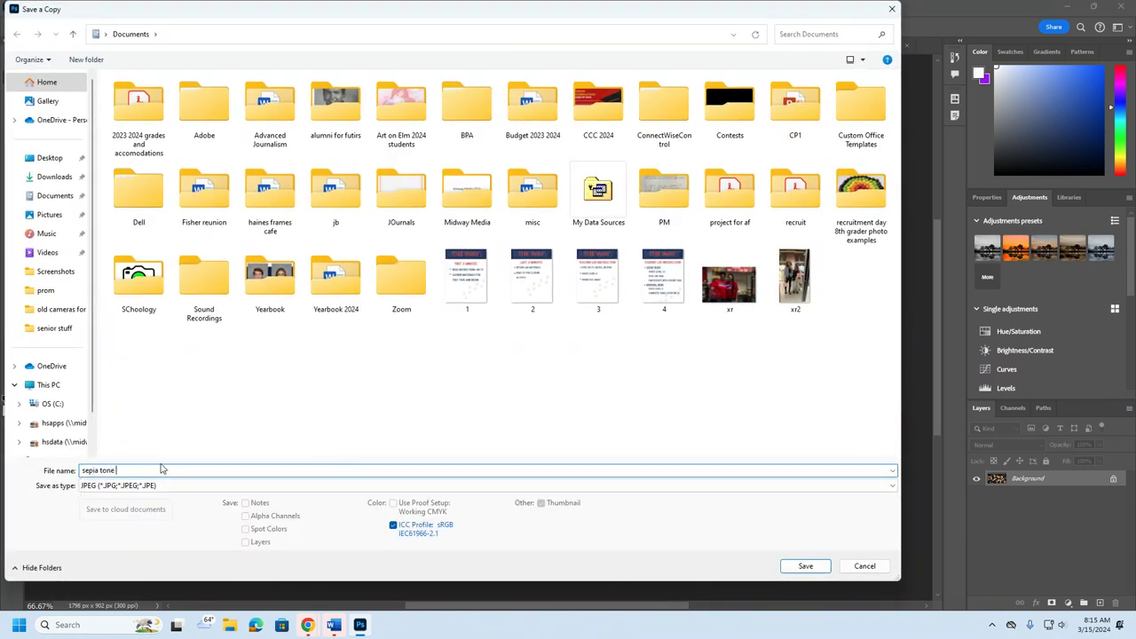
left_click(791, 572)
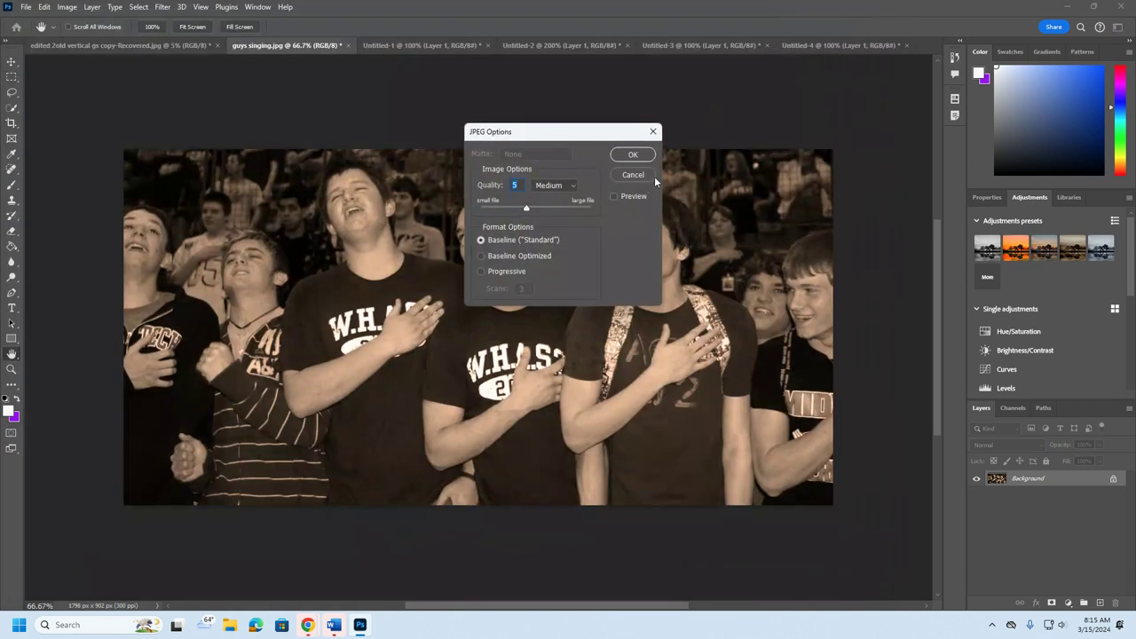
left_click(633, 155)
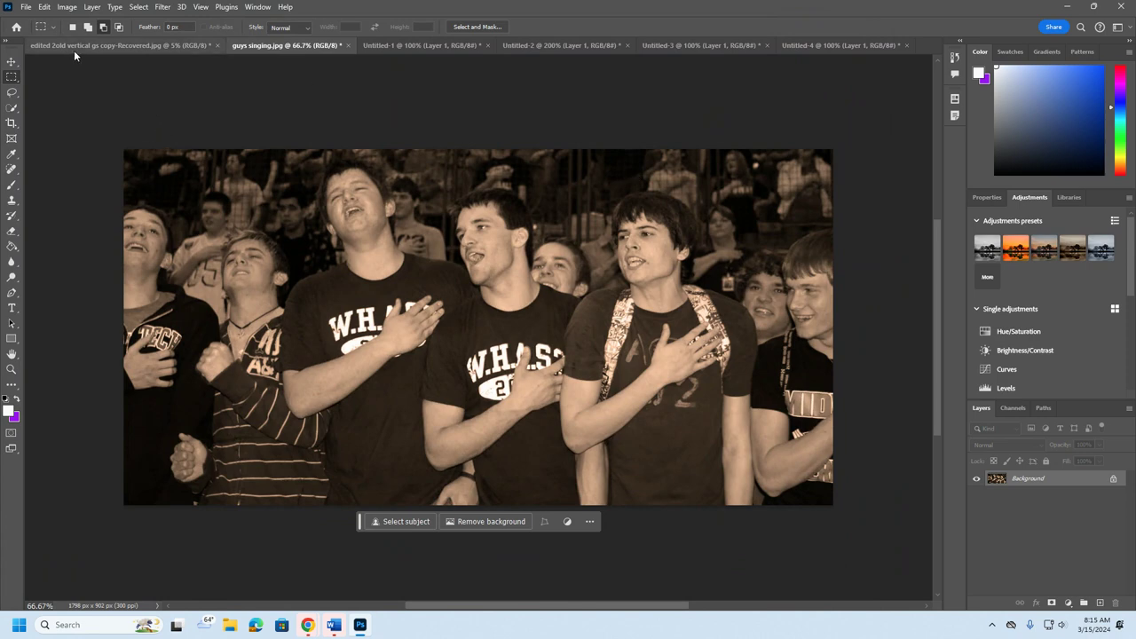
Undo the Photo Filter and the Desaturate to restore the full-colour photo
left_click(44, 7)
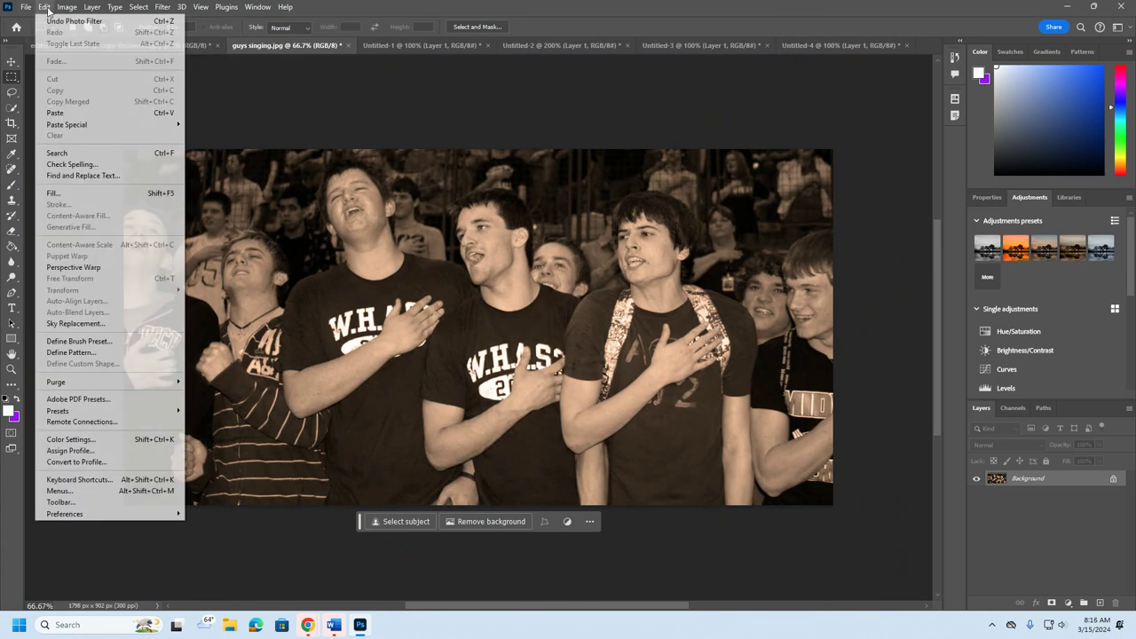
left_click(53, 21)
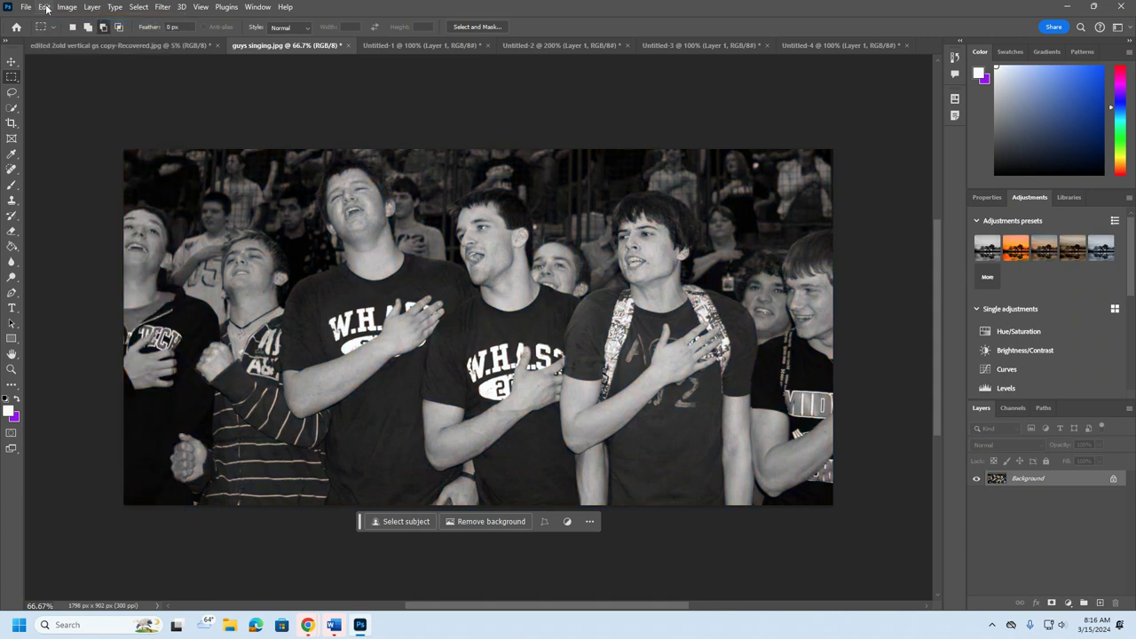
left_click(46, 7)
left_click(54, 22)
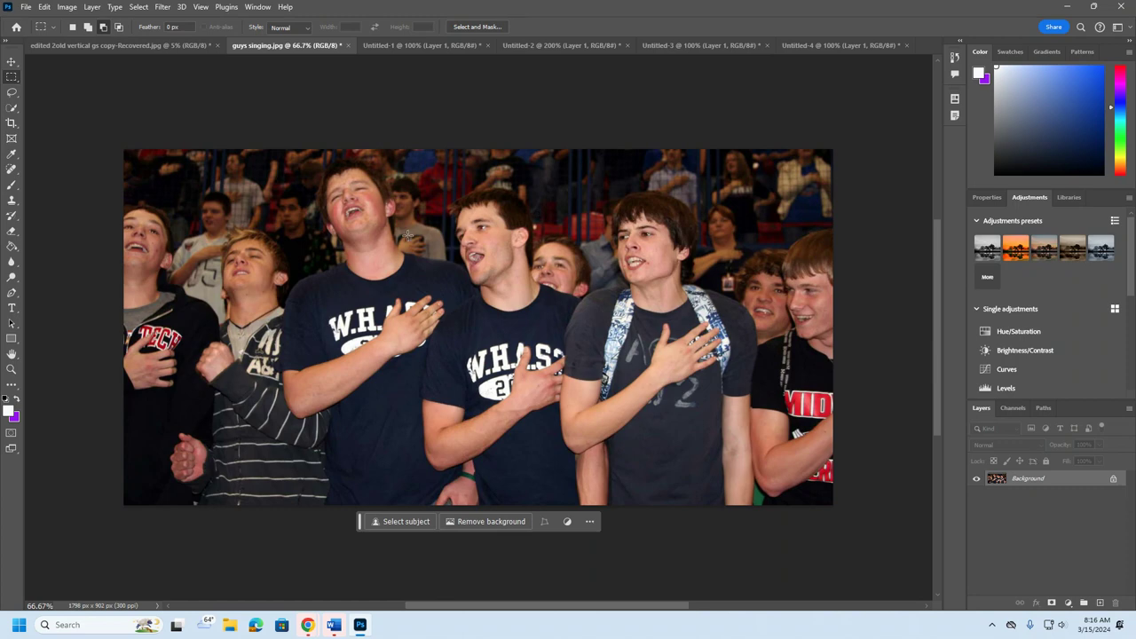
Convert the photo to Grayscale mode, discarding its colour information
left_click(68, 8)
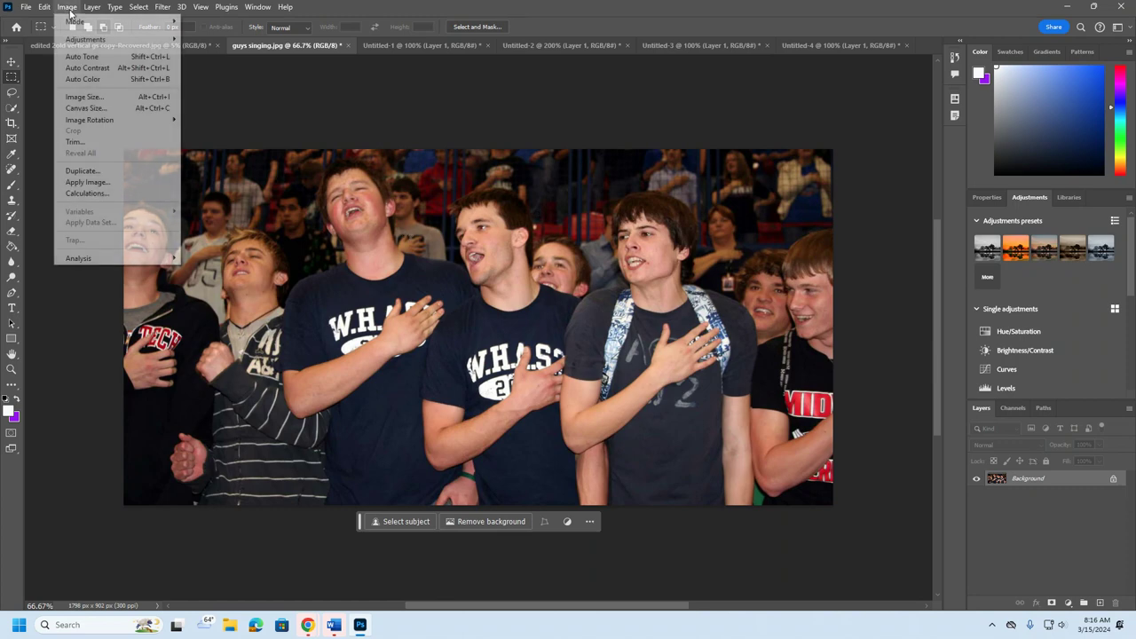
mouse_move(117, 26)
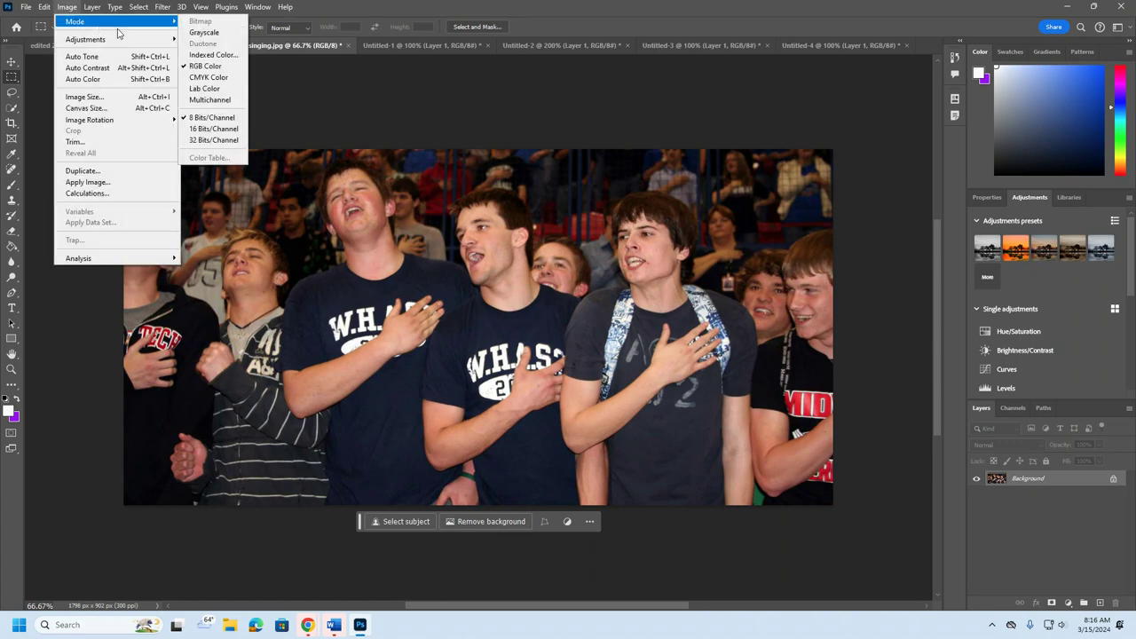
left_click(218, 34)
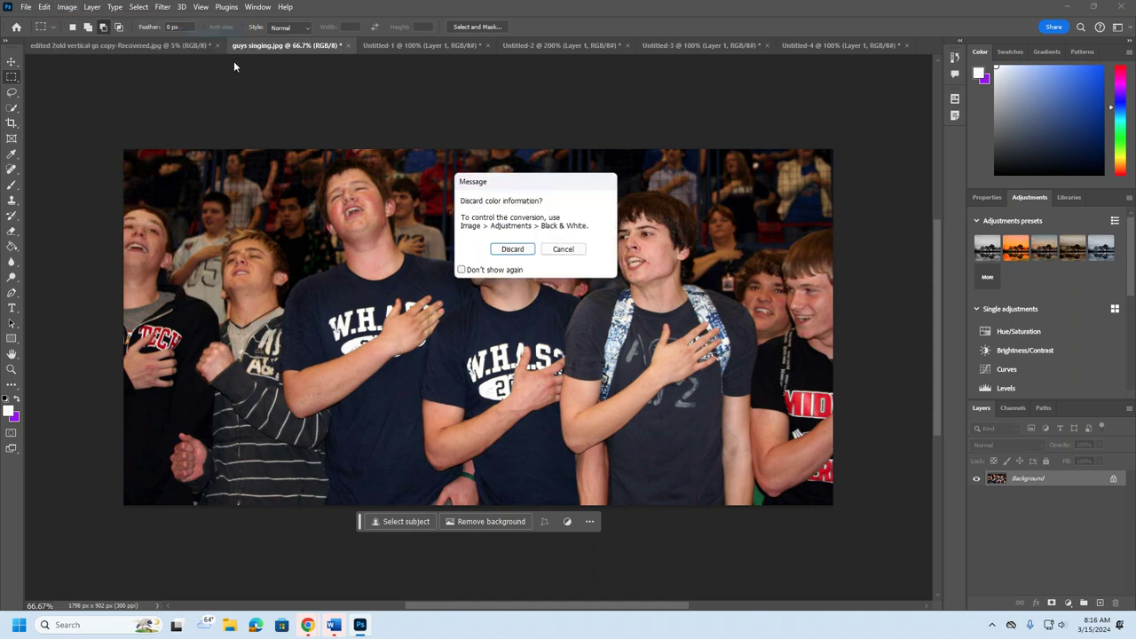
left_click(511, 252)
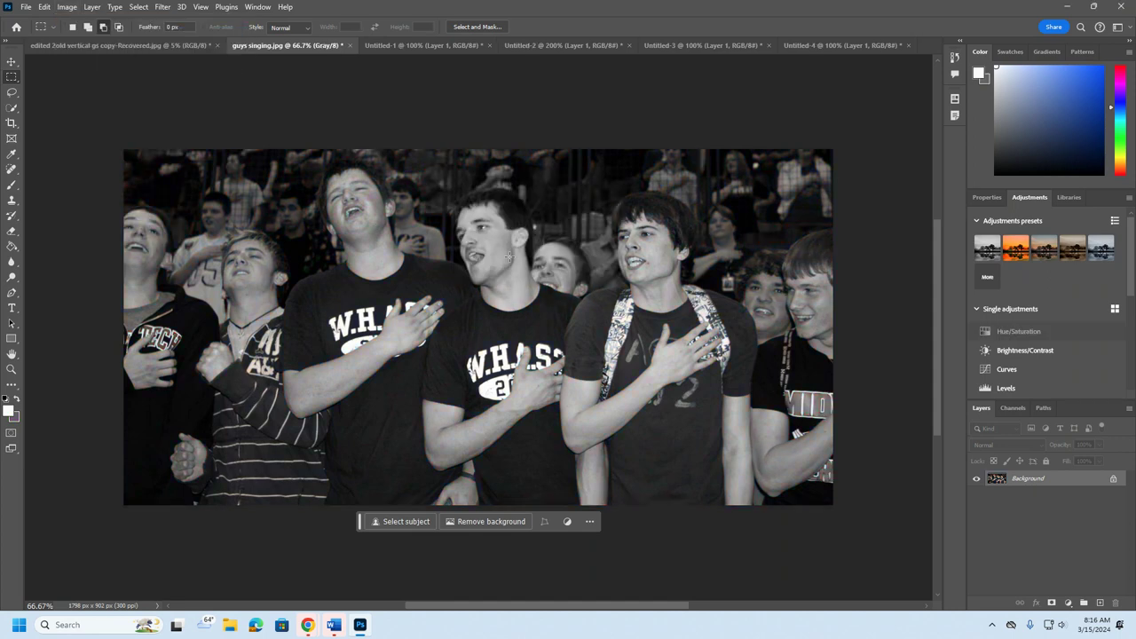
left_click(69, 8)
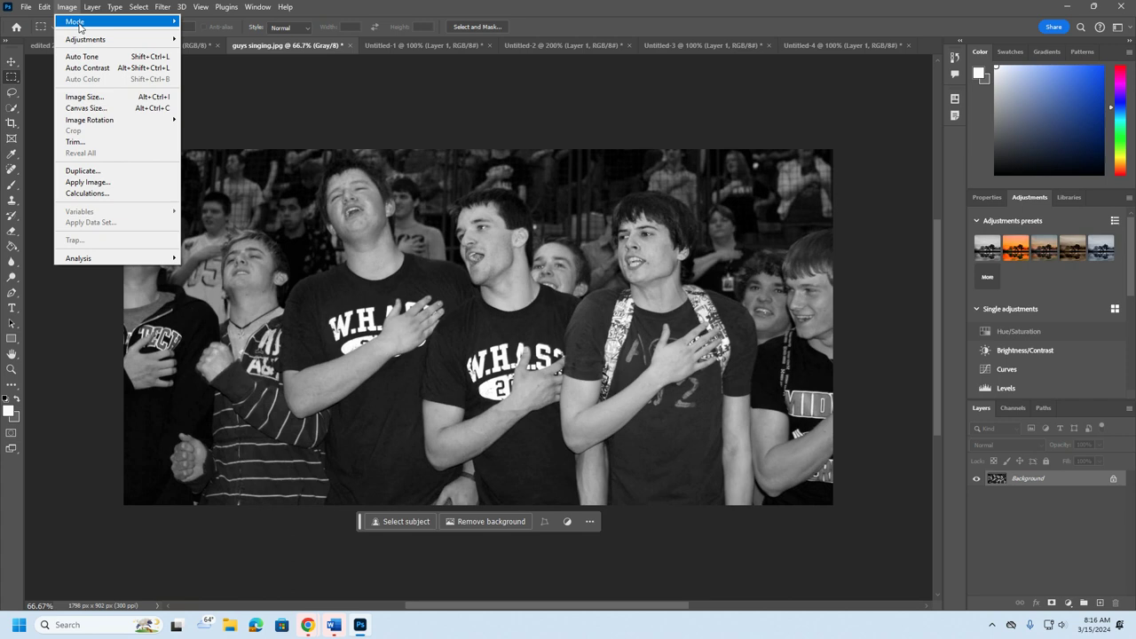
mouse_move(96, 42)
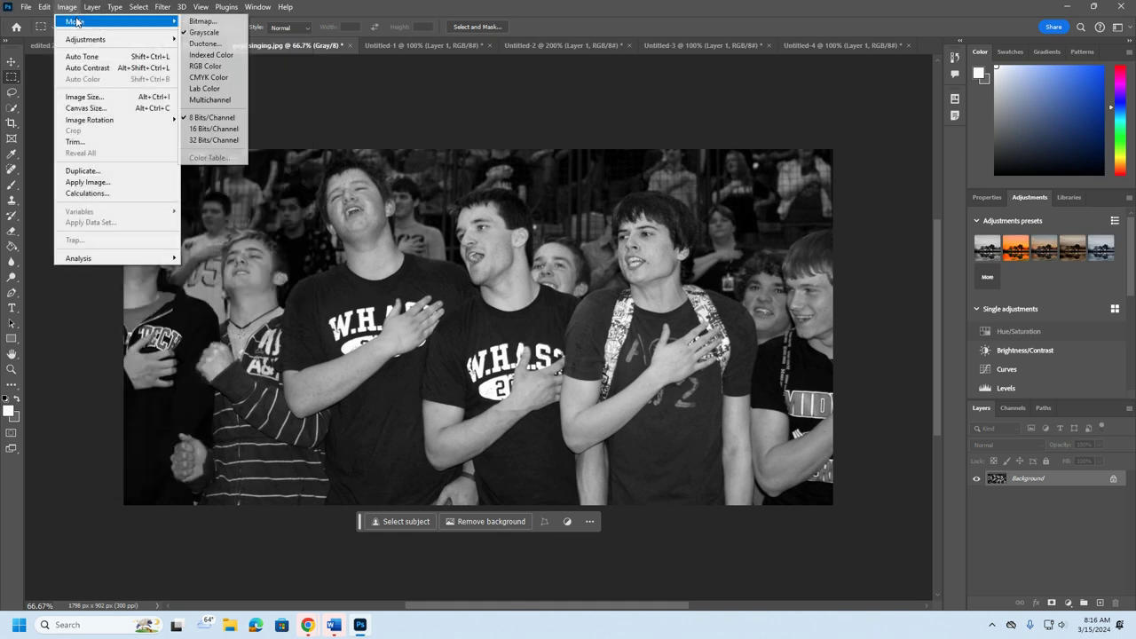
In Duotone Options, set the Monotone ink colour to a vivid magenta-purple
left_click(215, 44)
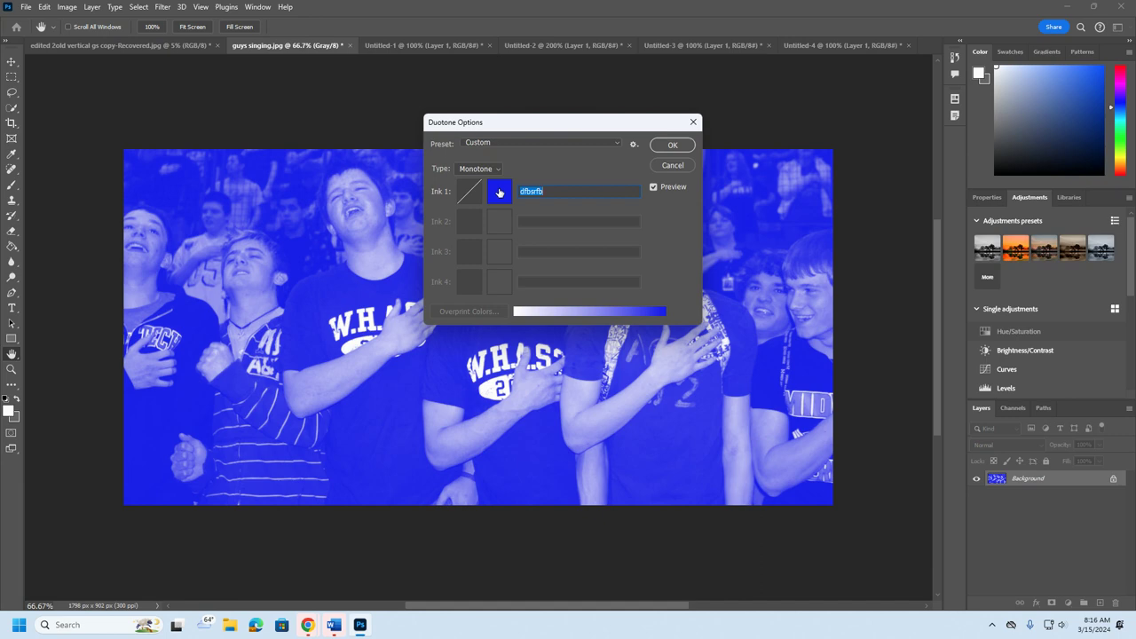
left_click(499, 192)
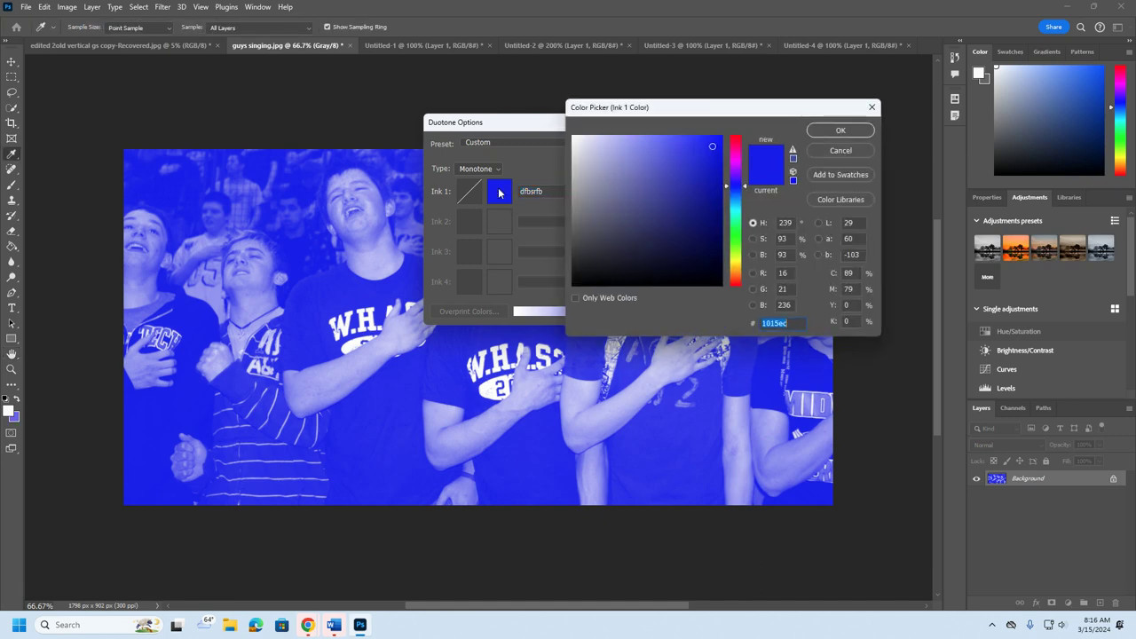
left_click(737, 146)
mouse_move(736, 147)
left_mouse_down()
mouse_move(736, 274)
mouse_move(736, 150)
mouse_move(736, 172)
left_mouse_up()
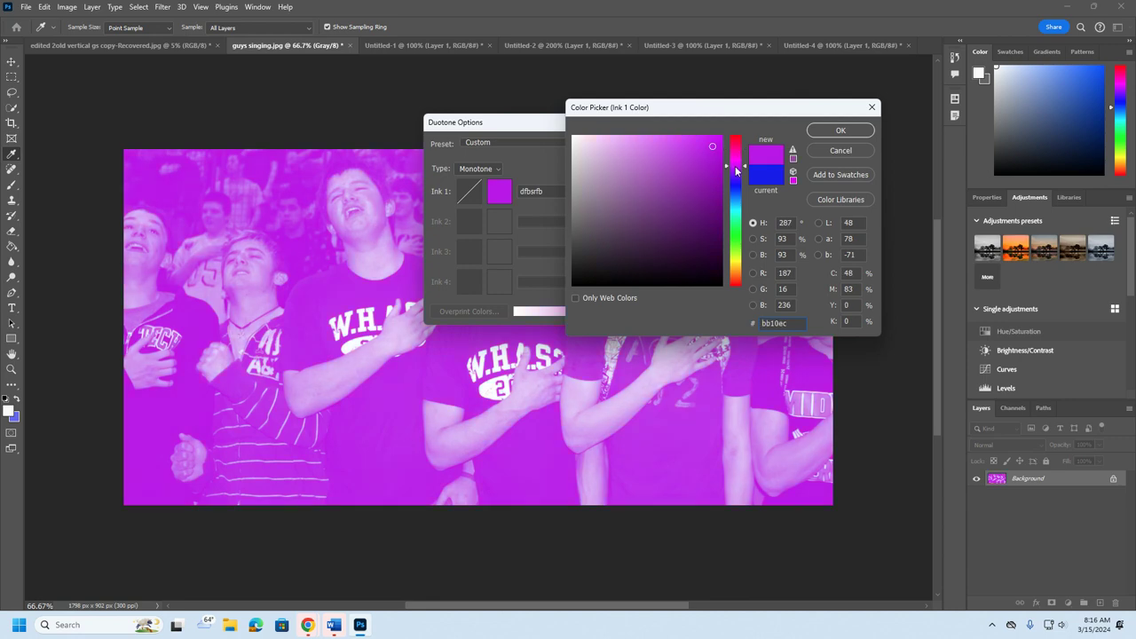
left_click(713, 155)
left_click(700, 153)
left_click(704, 169)
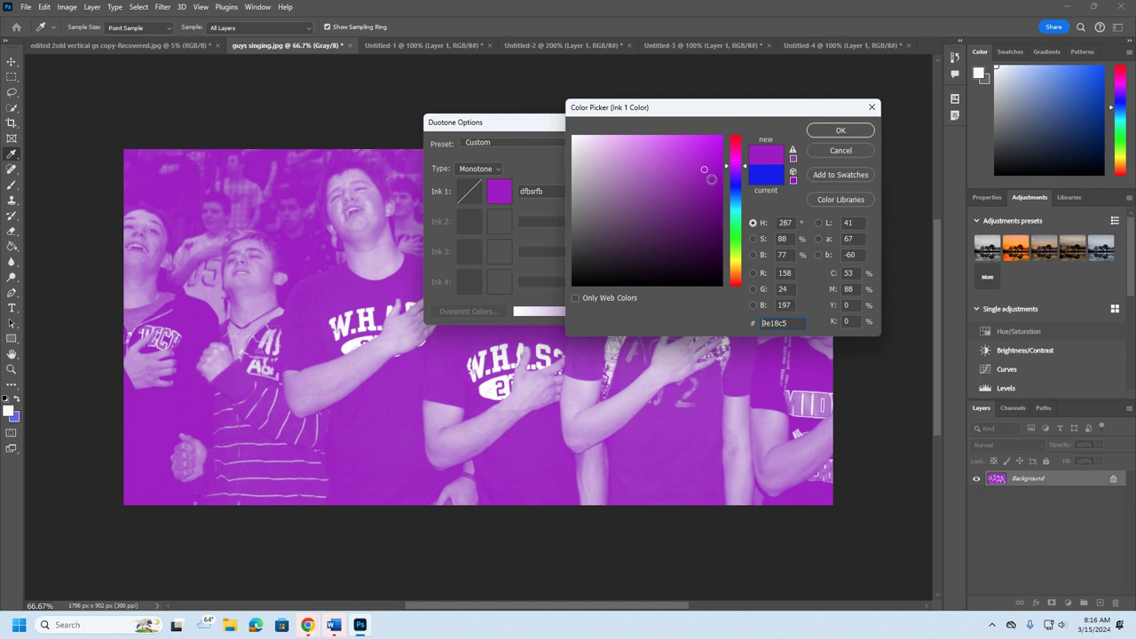
left_click(593, 149)
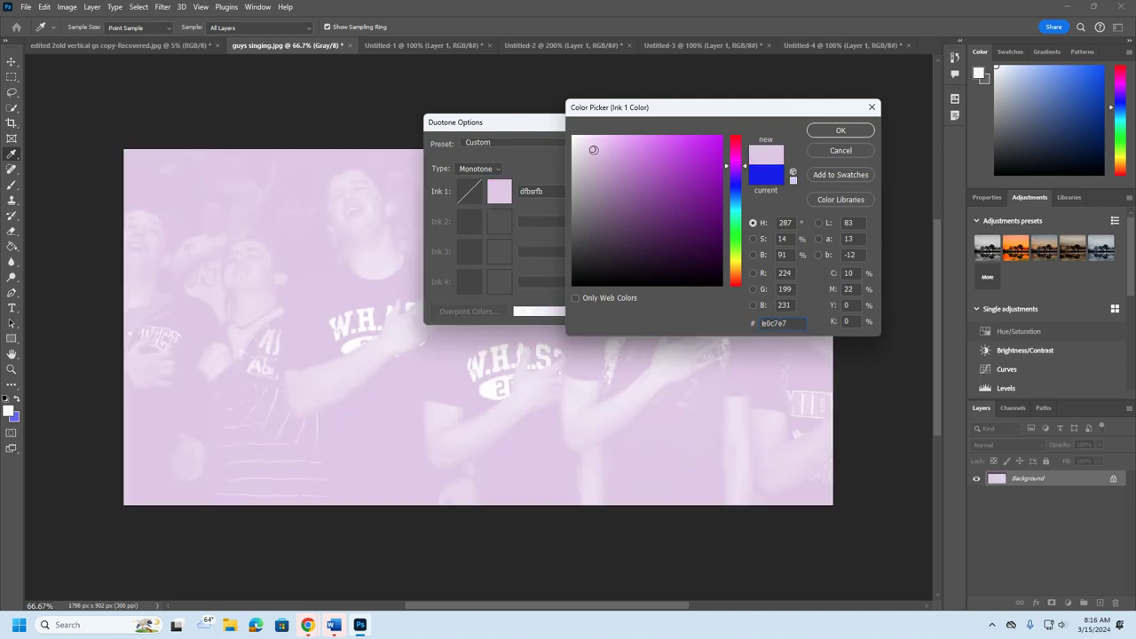
left_click(701, 152)
mouse_move(710, 147)
left_mouse_down()
mouse_move(705, 209)
mouse_move(701, 157)
left_mouse_up()
left_click(826, 134)
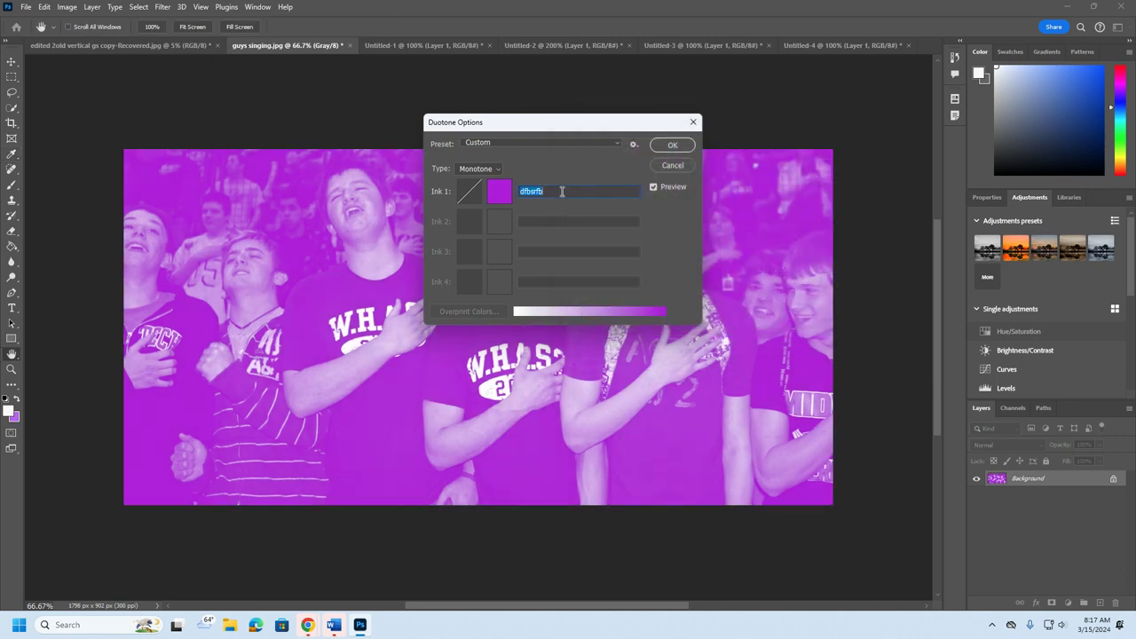
Clear the ink name and apply the purple monotone duotone
double_click(536, 193)
key("BackSpace")
left_click(684, 146)
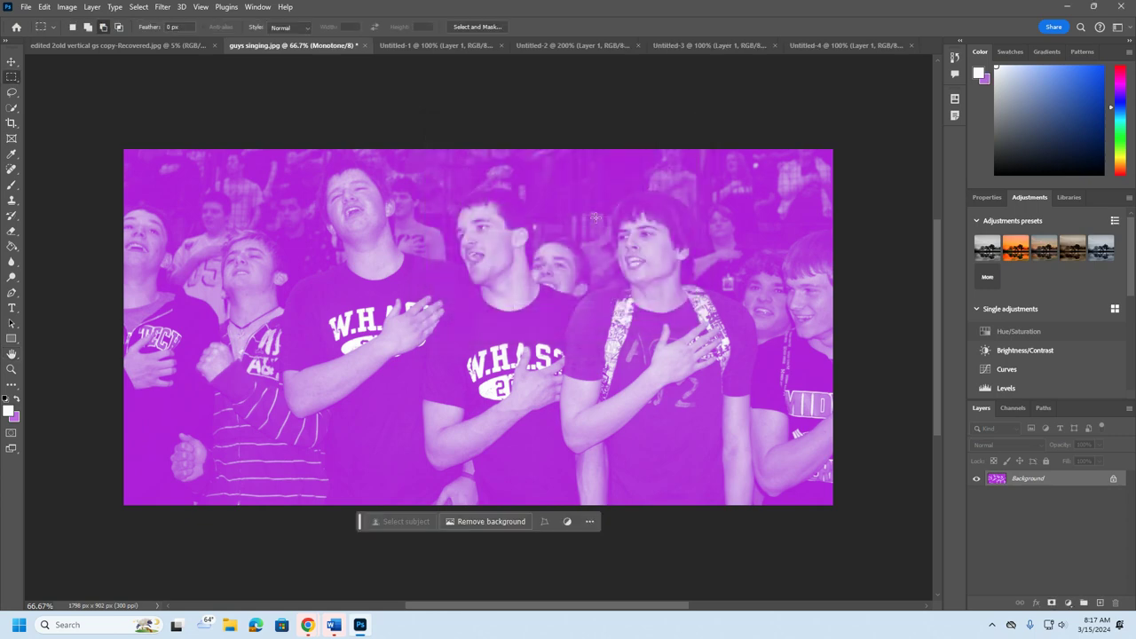
Save a Photoshop (.PSD) copy named 'duto done' to Documents
left_click(26, 7)
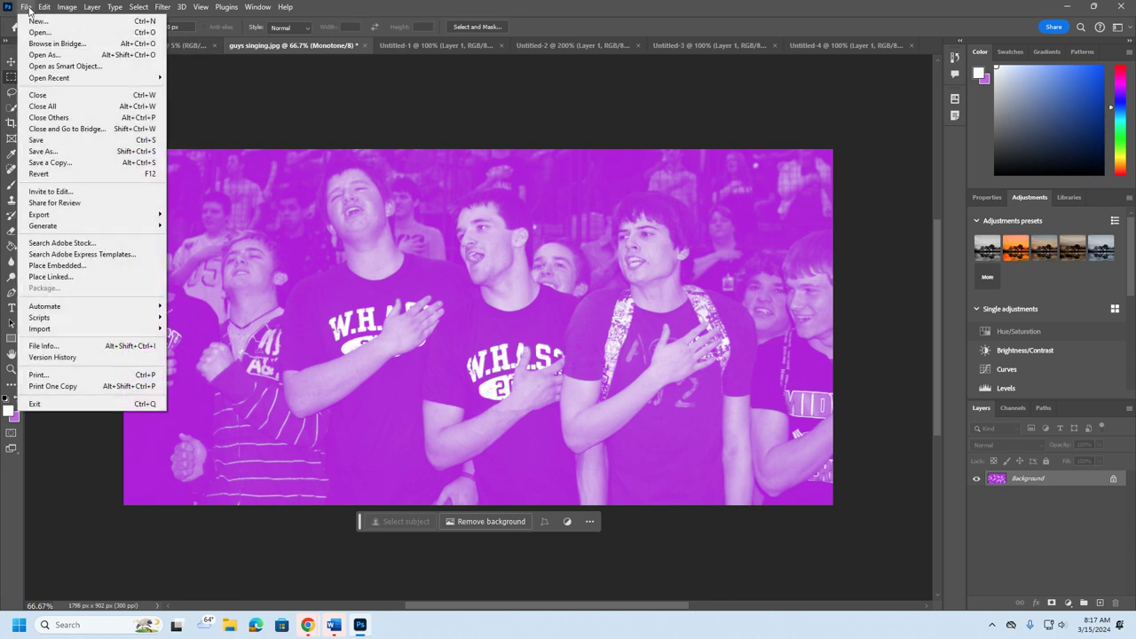
left_click(69, 163)
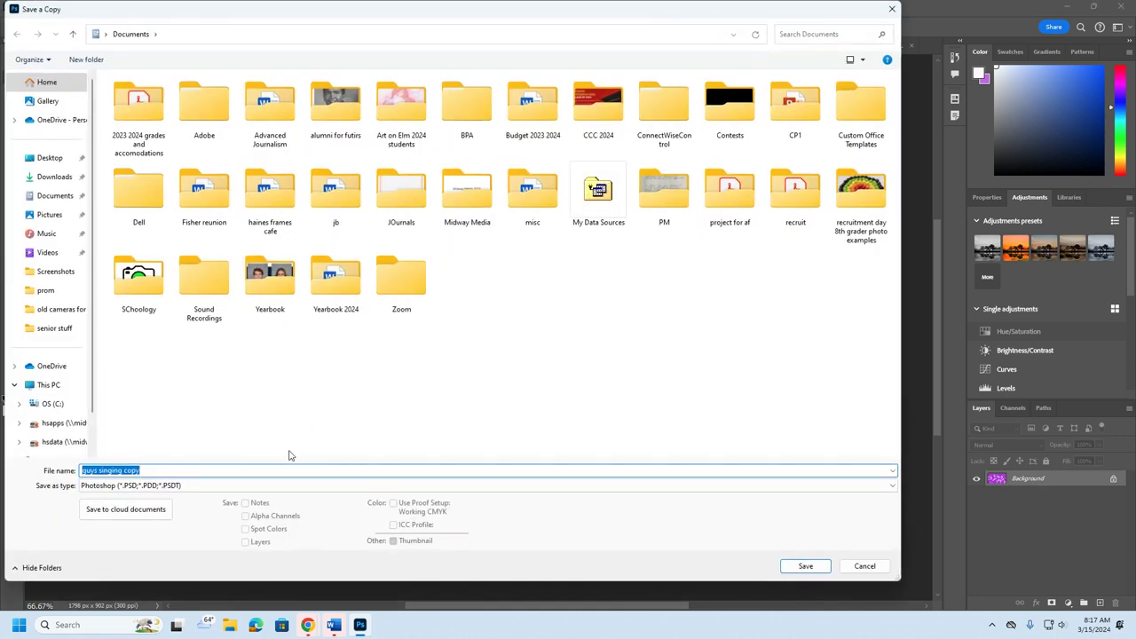
type("du")
type("tc")
left_click(140, 486)
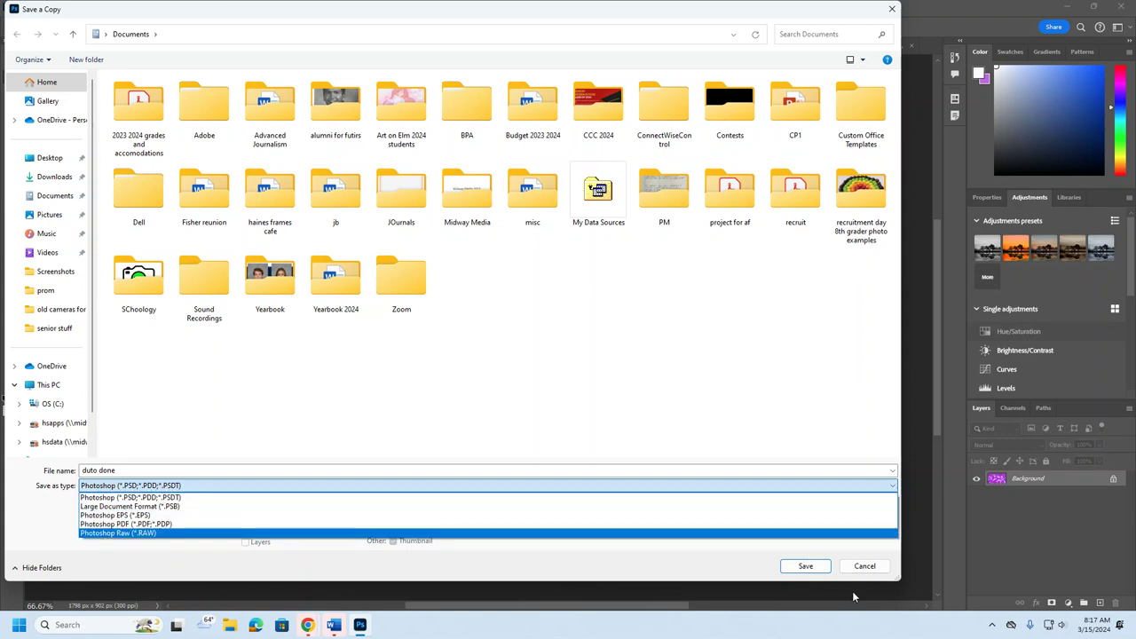
left_click(828, 575)
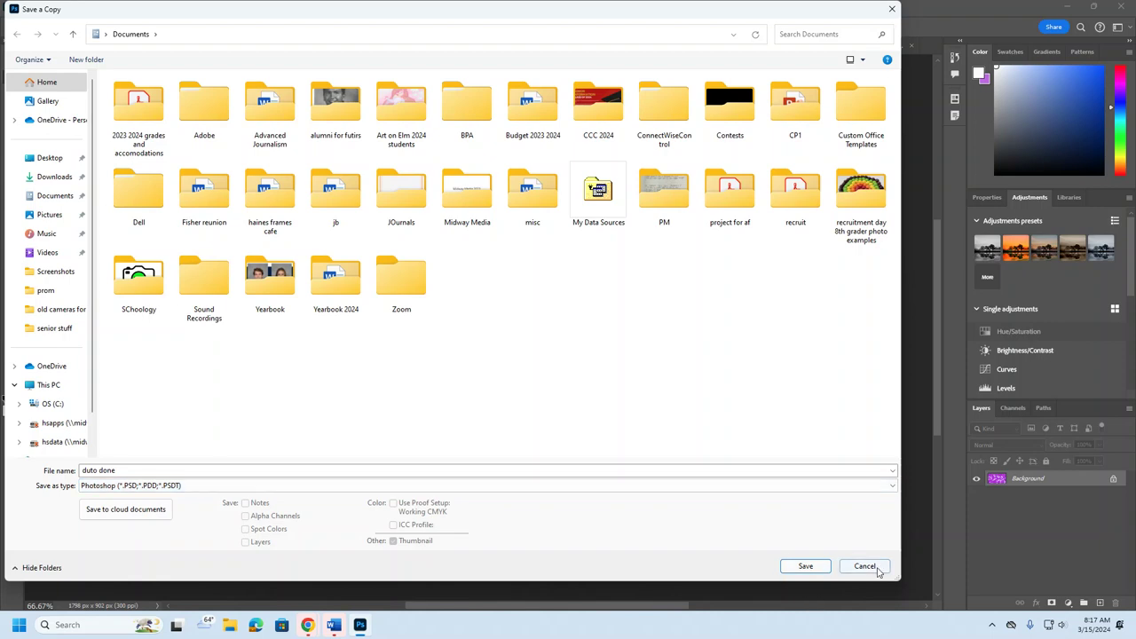
left_click(806, 567)
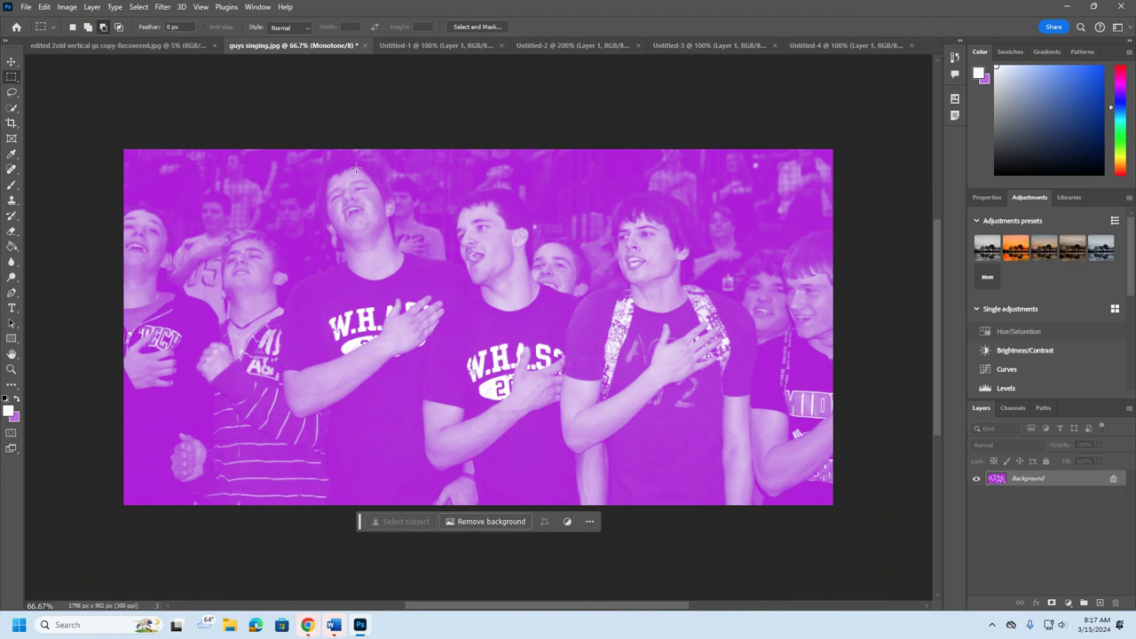
Undo twice to return the photo to its original RGB colour
left_click(44, 7)
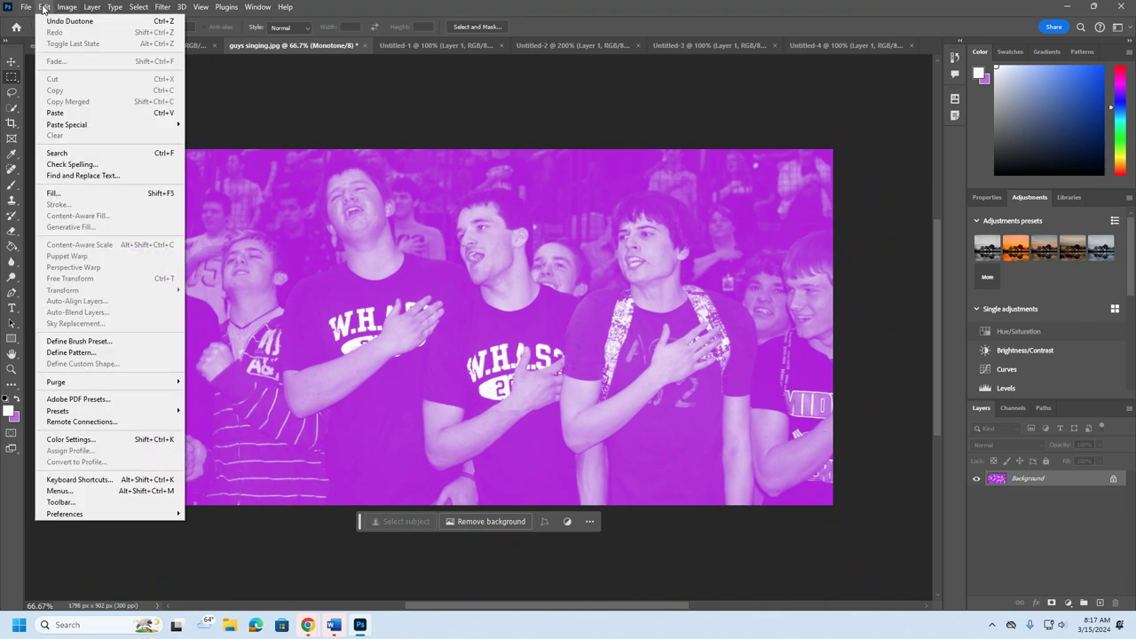
double_click(44, 7)
left_click(50, 18)
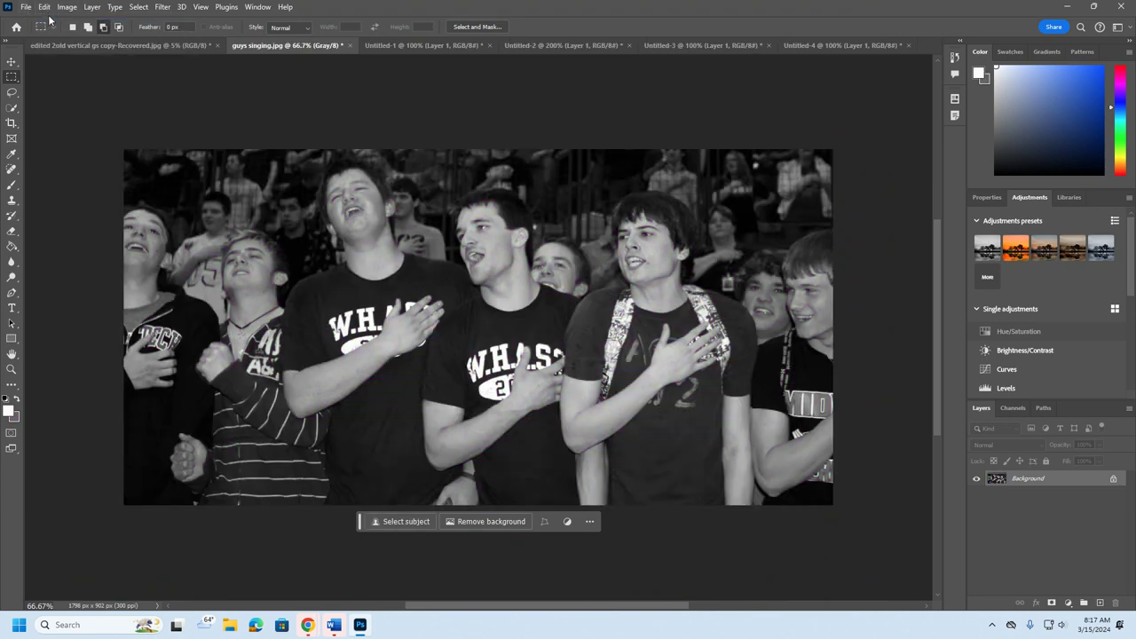
left_click(44, 7)
left_click(51, 28)
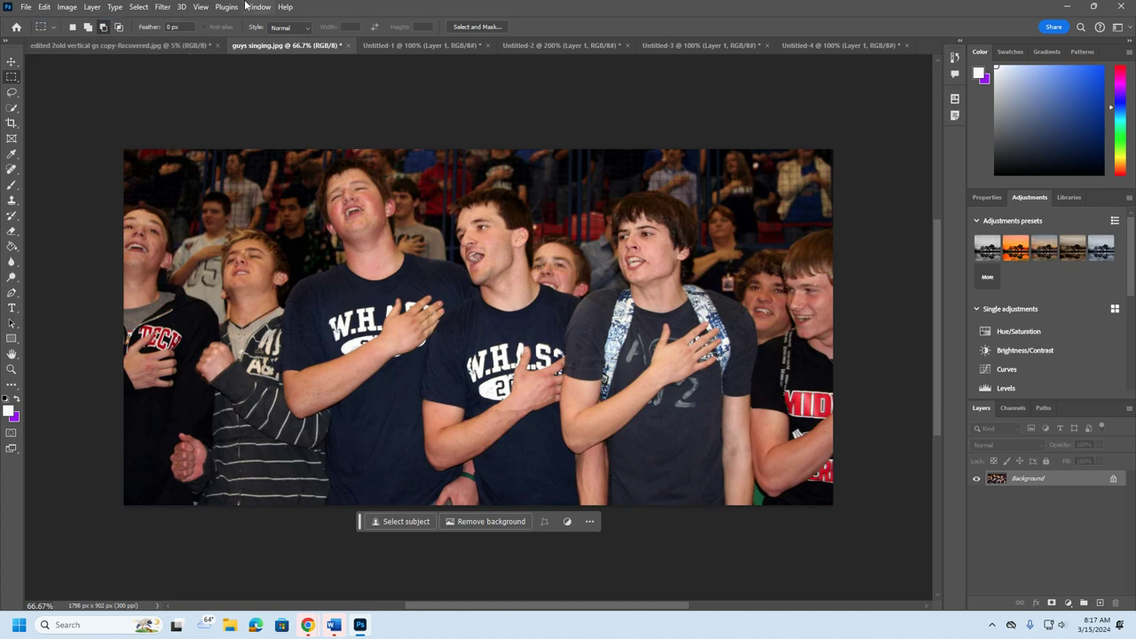
Desaturate the RGB photo to plain black and white
left_click(66, 8)
mouse_move(84, 39)
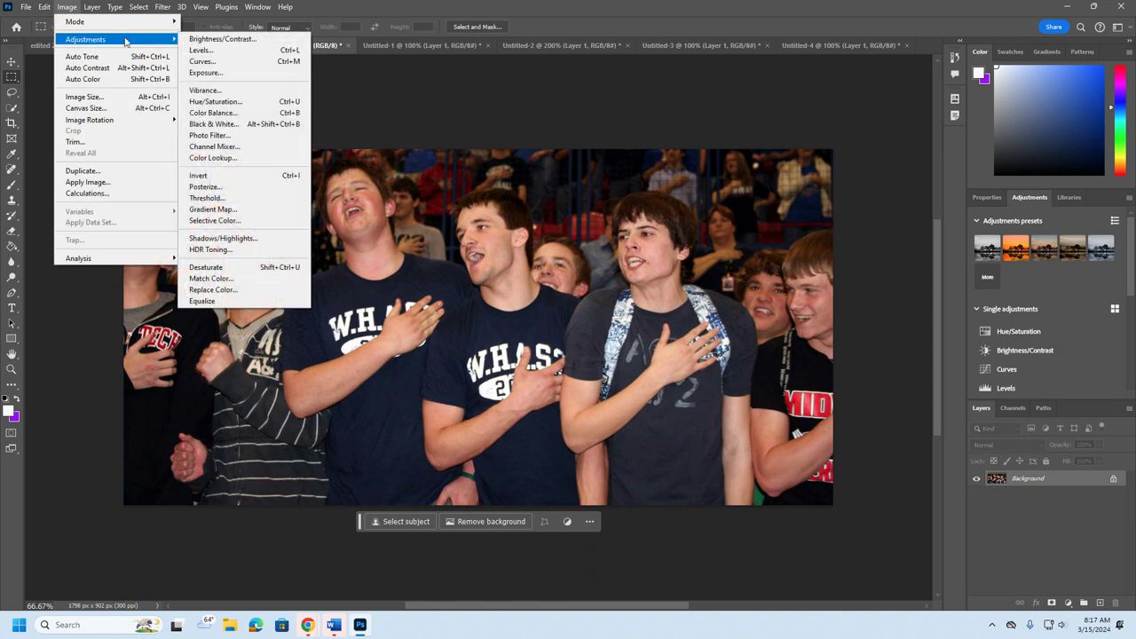
left_click(240, 267)
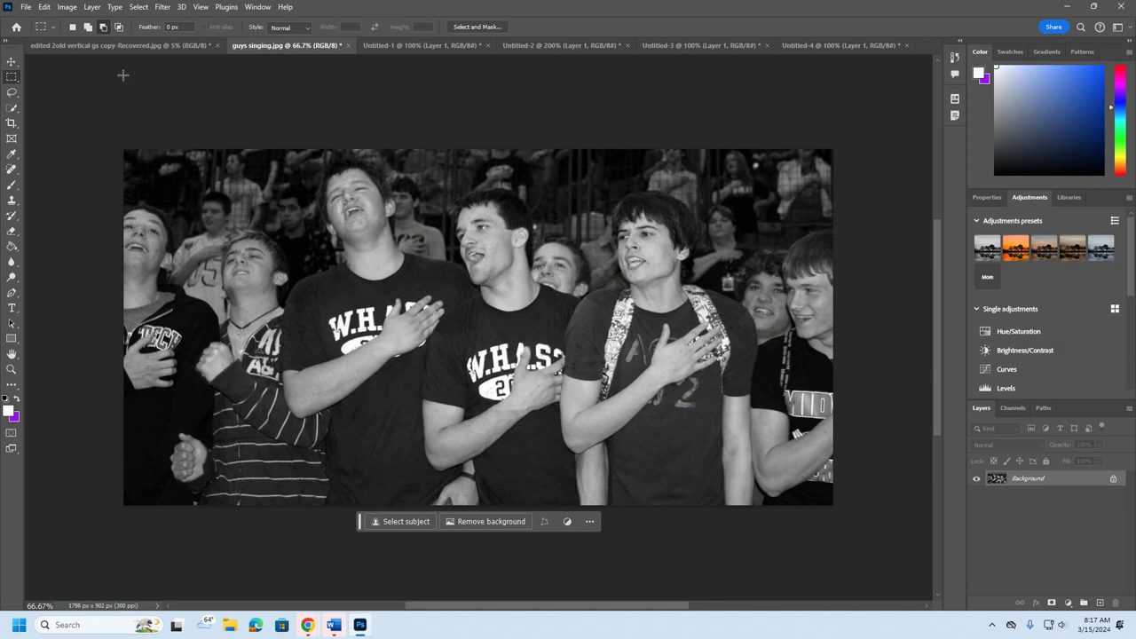
left_click(64, 9)
mouse_move(76, 41)
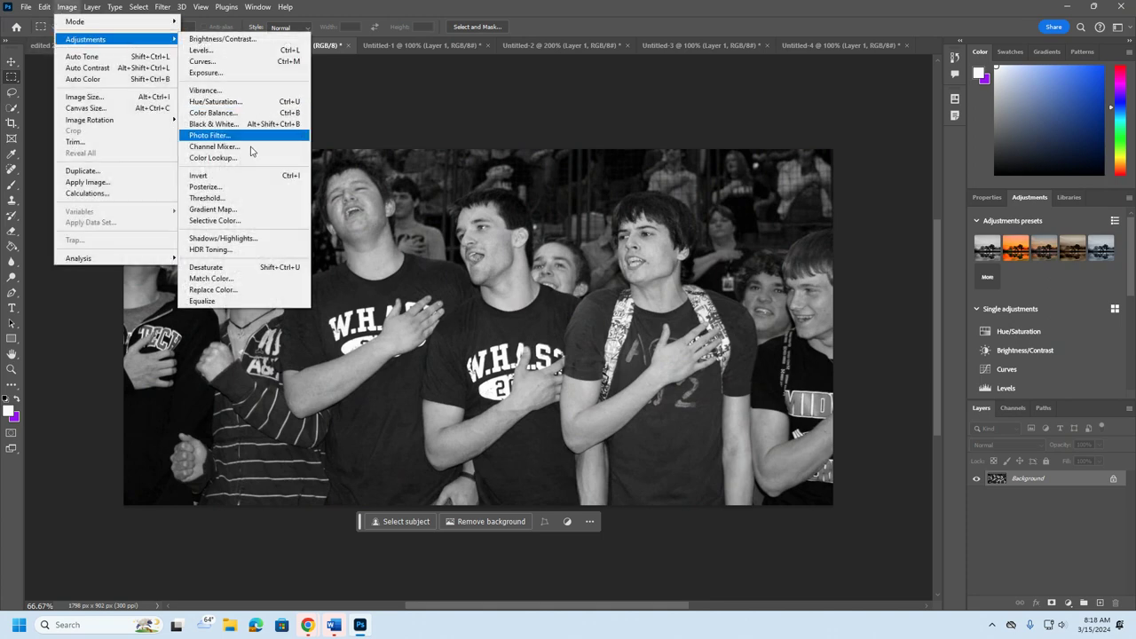
Open Gradient Map and browse the gradient presets to the Reds folder
left_click(267, 209)
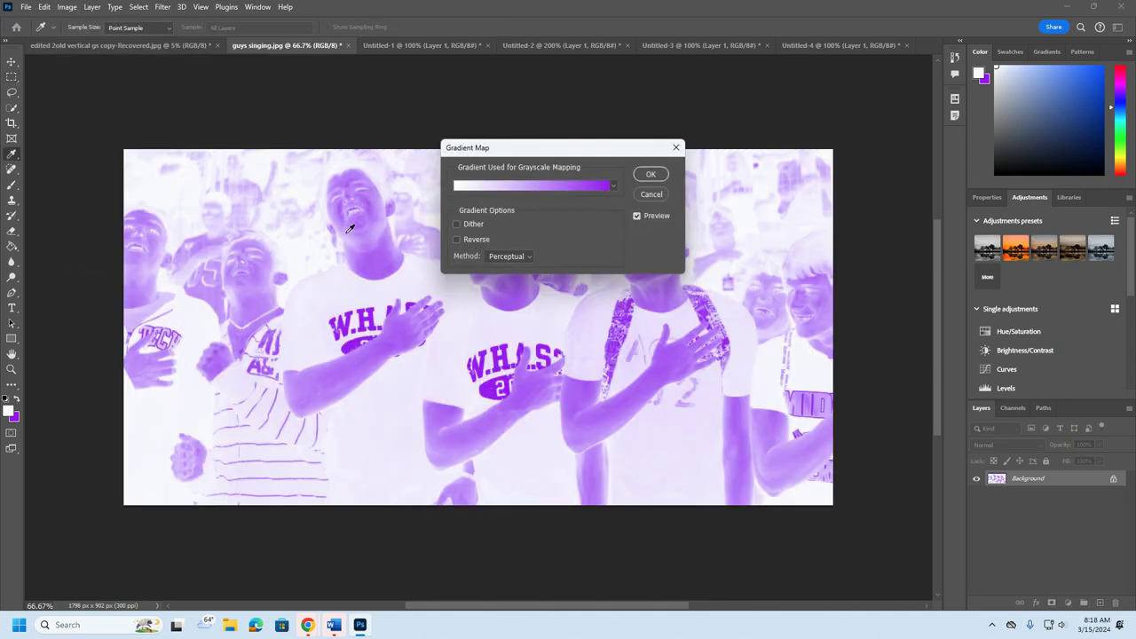
left_click(613, 186)
scroll(582, 214, "up", 3)
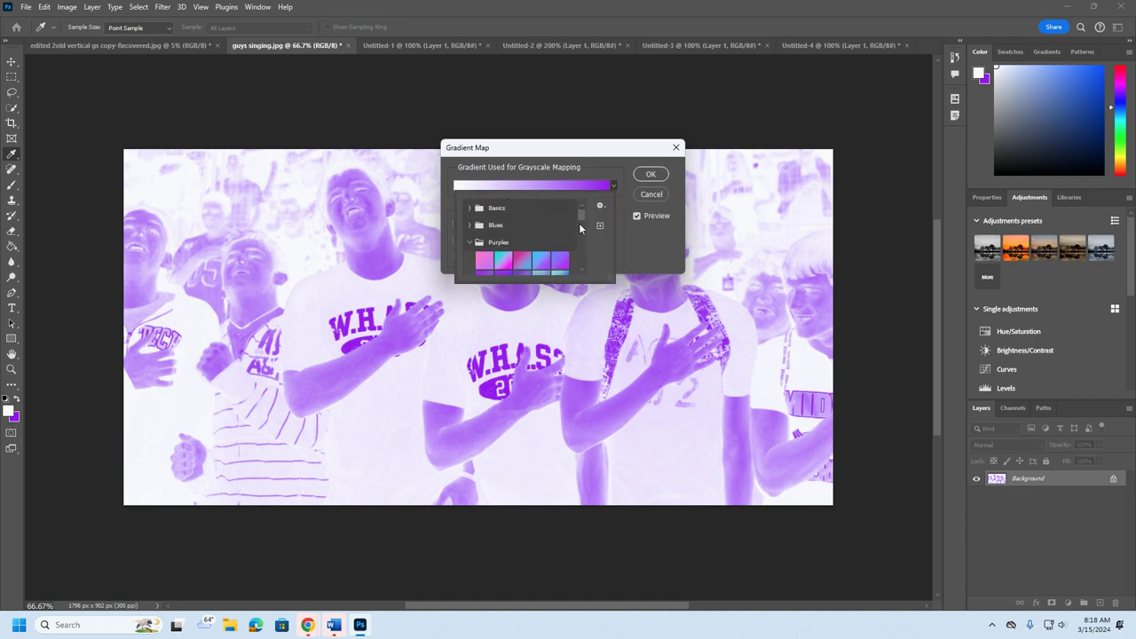
scroll(581, 217, "down", 1)
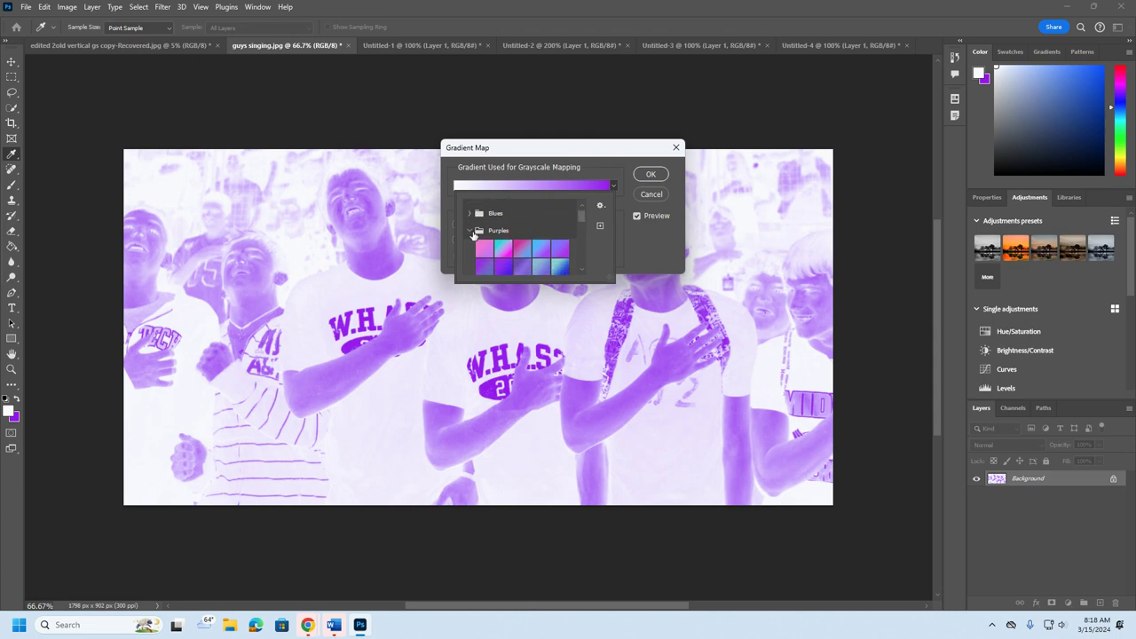
left_click(471, 231)
scroll(583, 229, "down", 1)
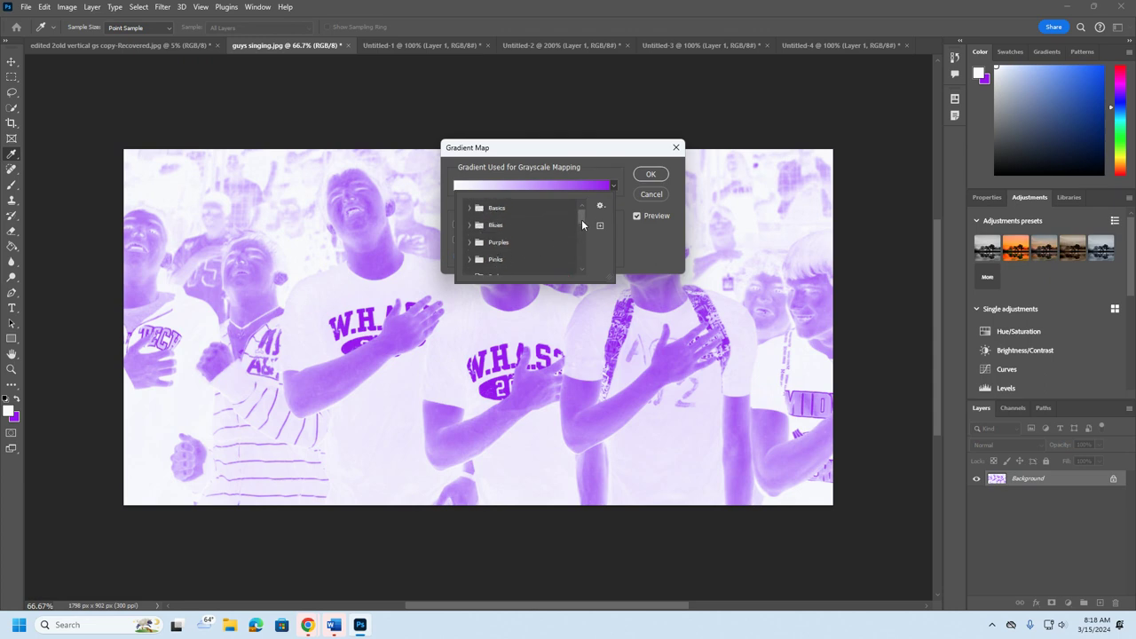
left_click(471, 244)
left_click(472, 245)
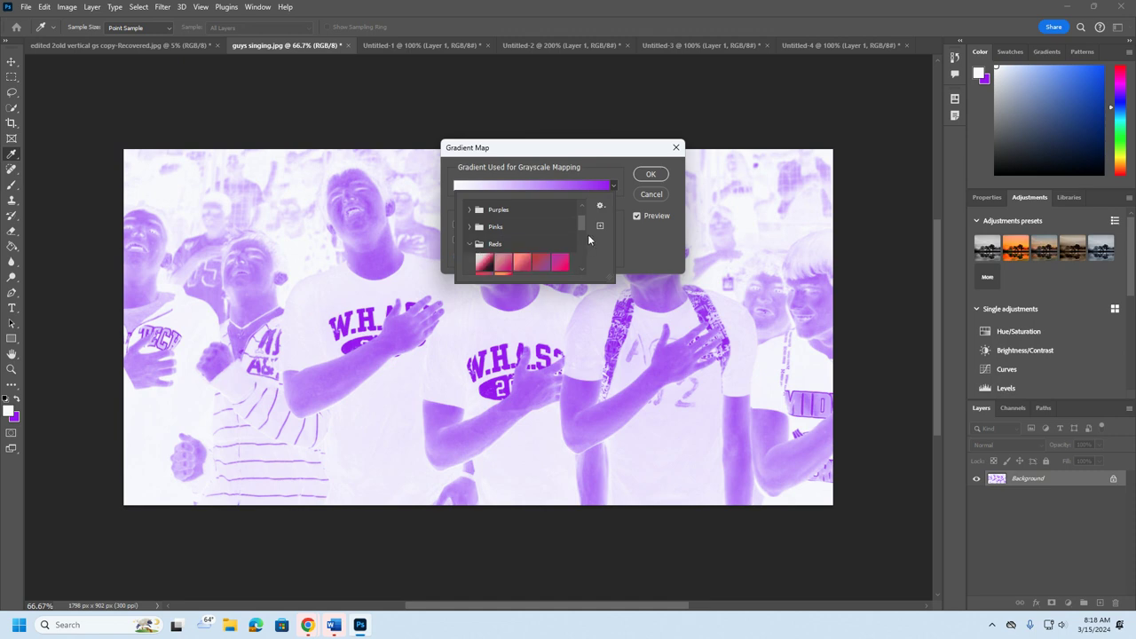
scroll(581, 229, "down", 1)
Try several Reds gradients, settling on the first pink-white swatch
left_click(522, 231)
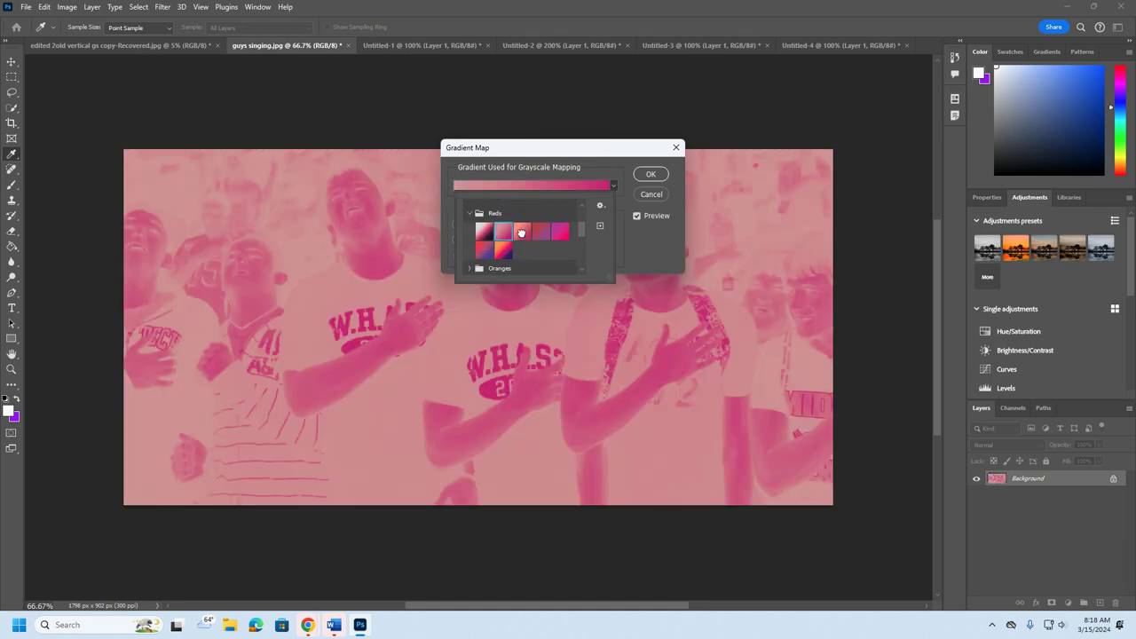
left_click(542, 232)
left_click(560, 232)
left_click(484, 232)
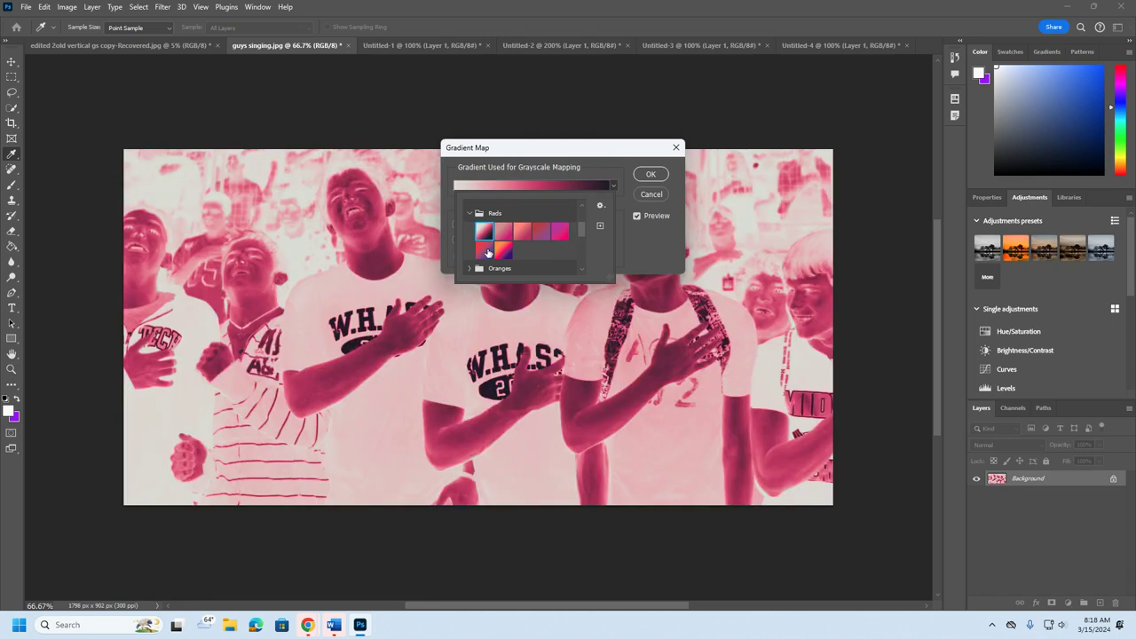
left_click(484, 251)
left_click(485, 233)
left_click(502, 251)
left_click(484, 253)
left_click(485, 240)
scroll(582, 235, "down", 10)
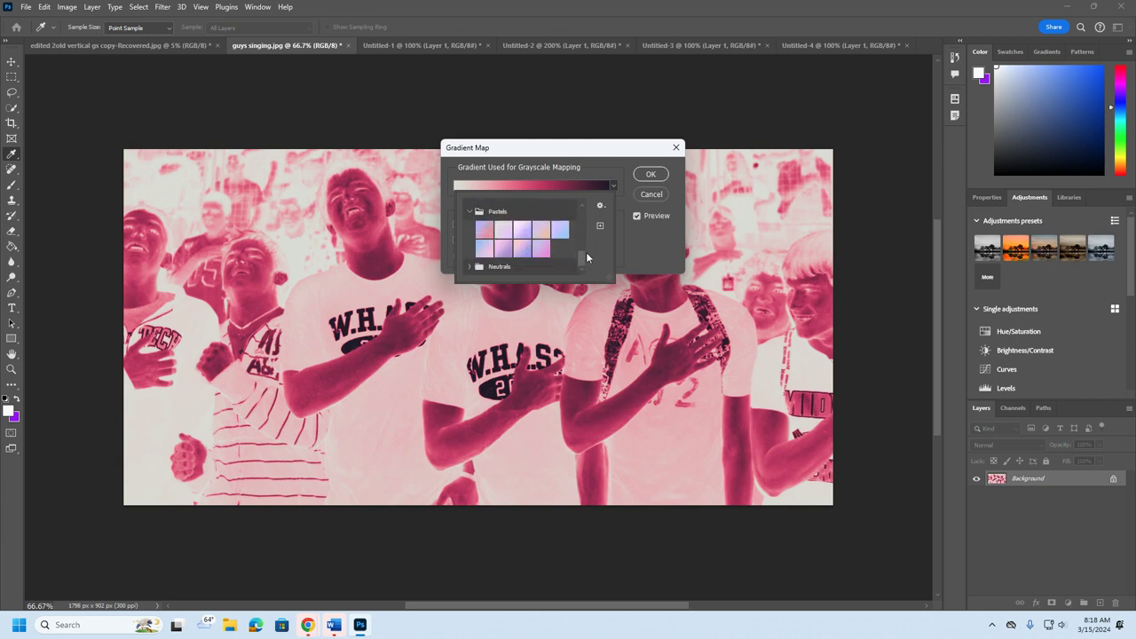
left_click_drag(586, 256, 586, 235)
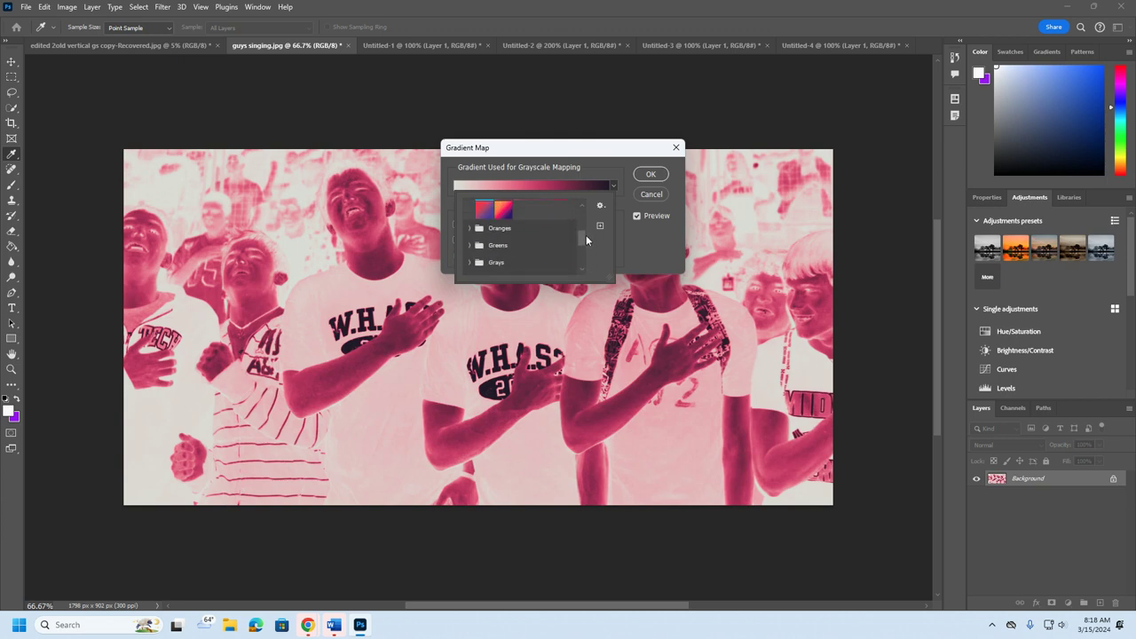
left_click(653, 175)
Confirm the gradient map and save a JPEG copy named 'dut g m' to Documents
left_click(637, 177)
key("m")
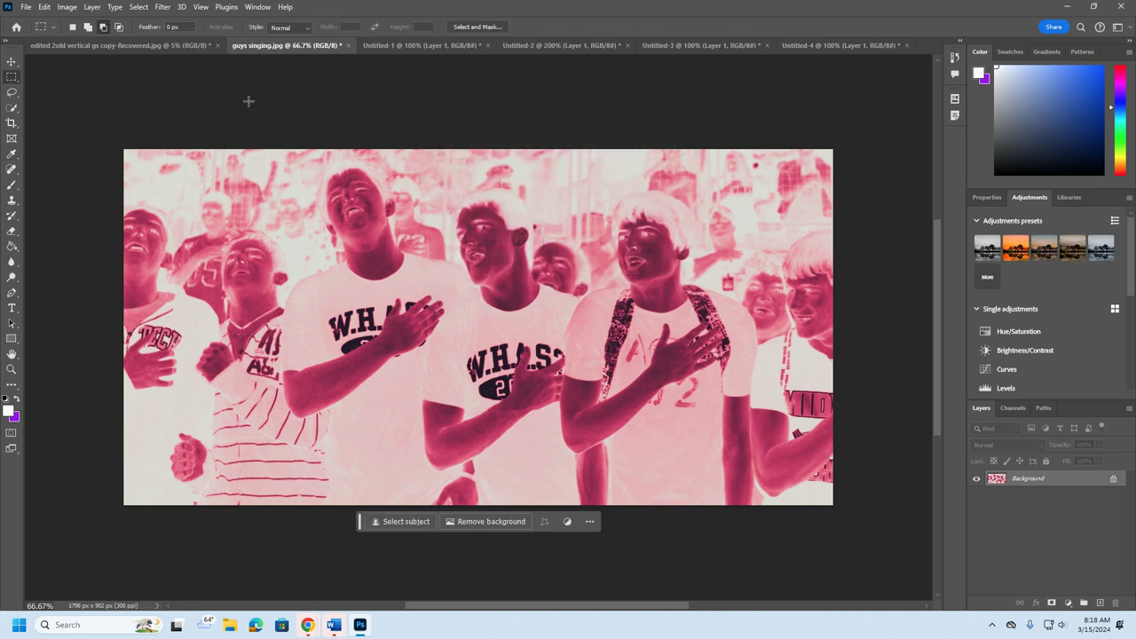
left_click(26, 8)
left_click(89, 162)
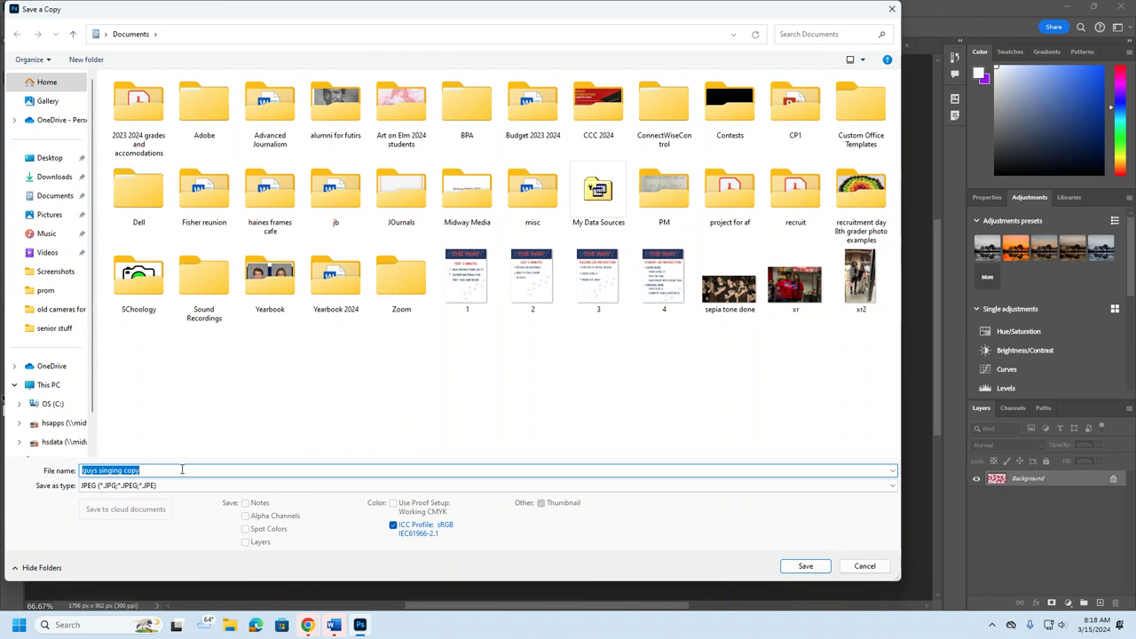
type("dut g m")
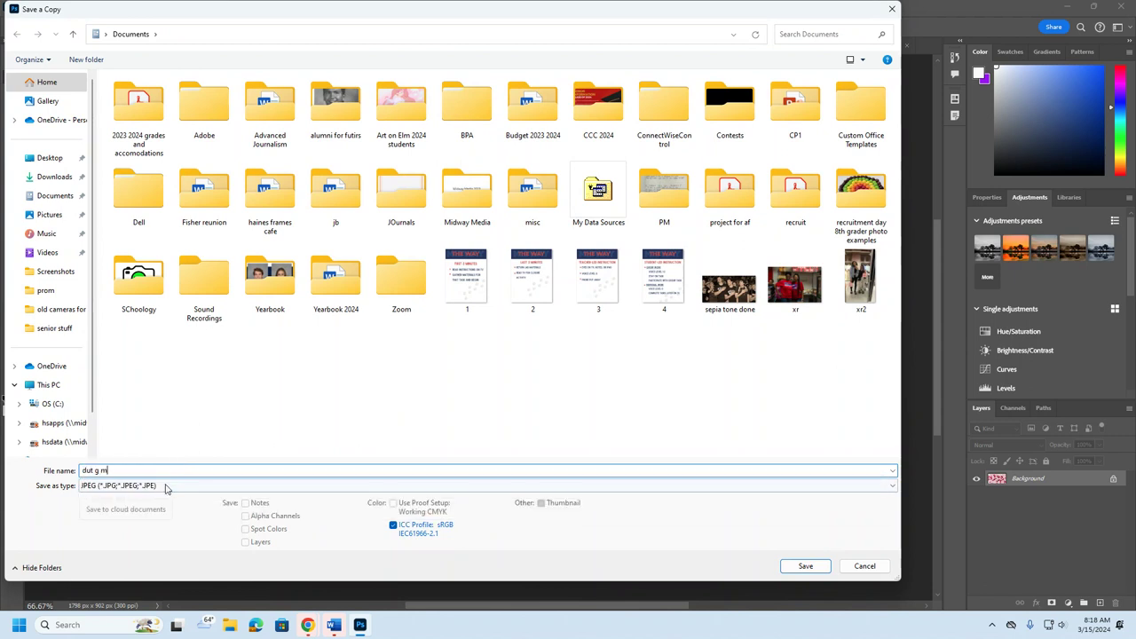
left_click(533, 485)
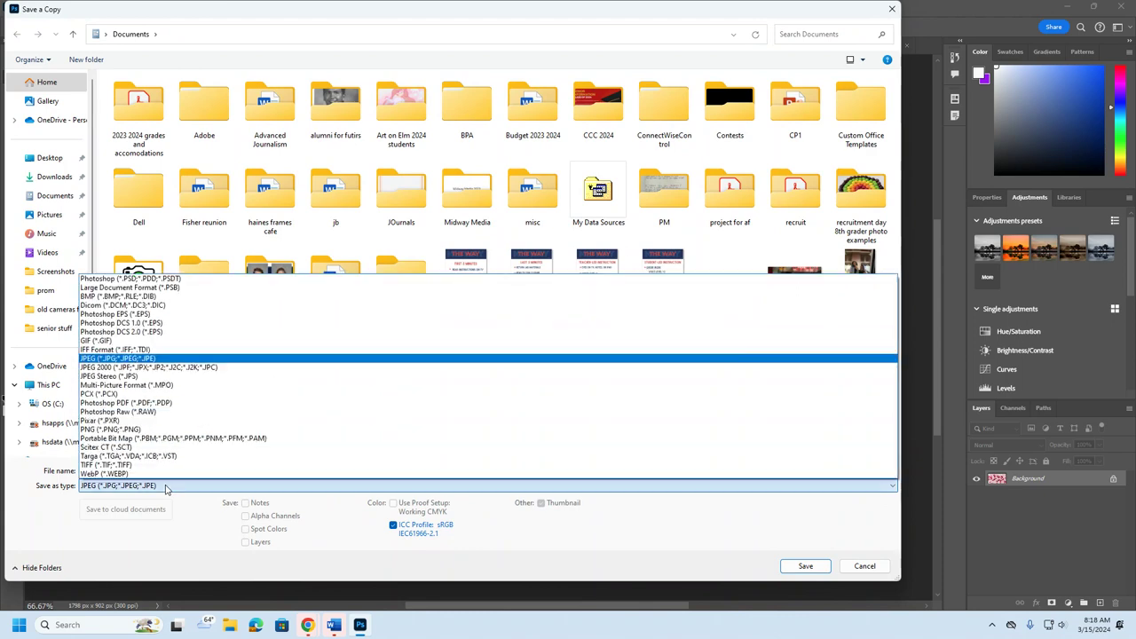
left_click(805, 562)
left_click(801, 565)
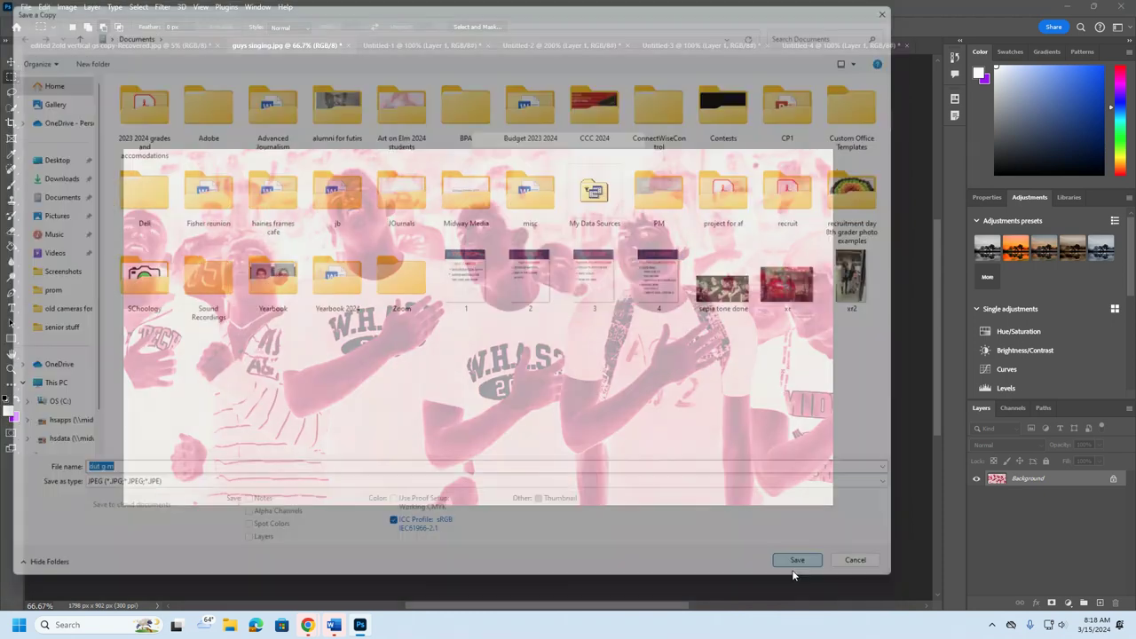
left_click(629, 154)
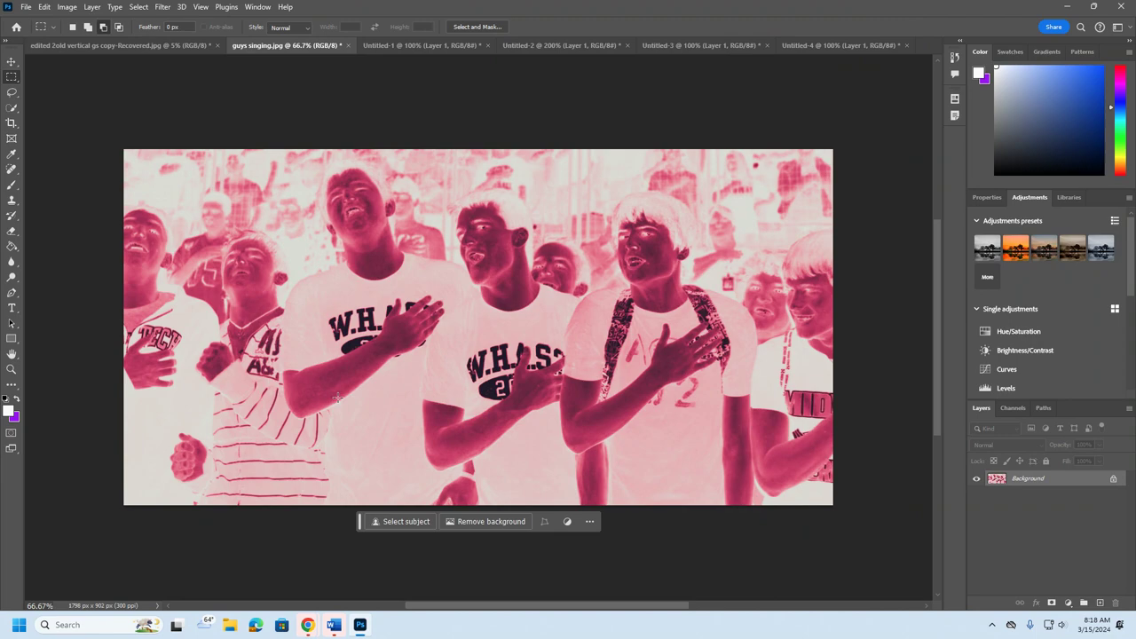
mouse_move(311, 631)
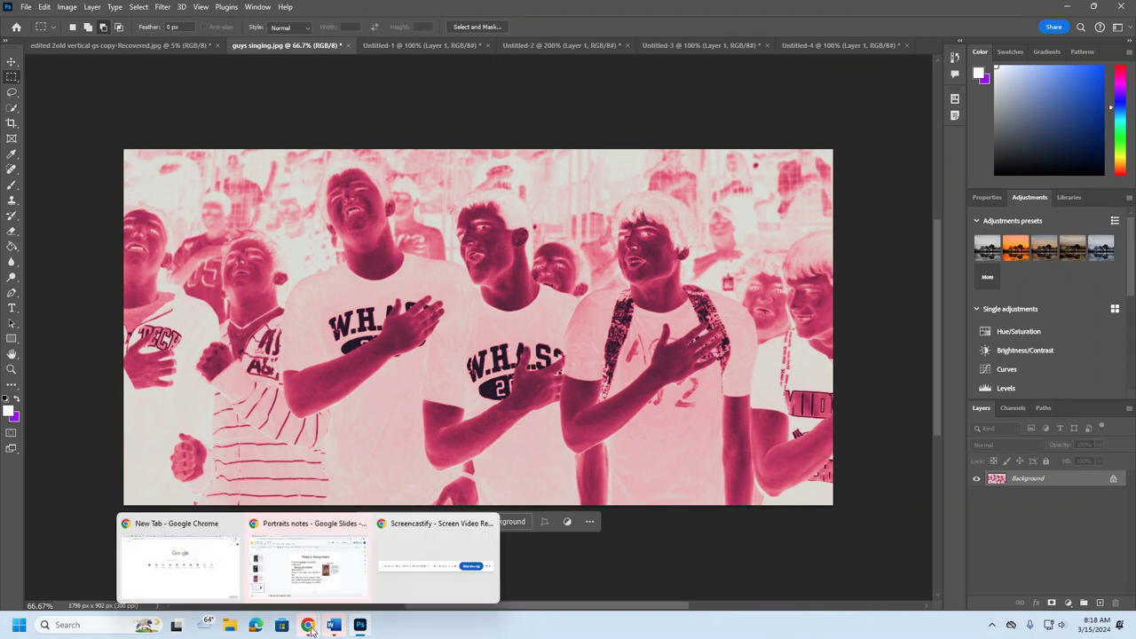